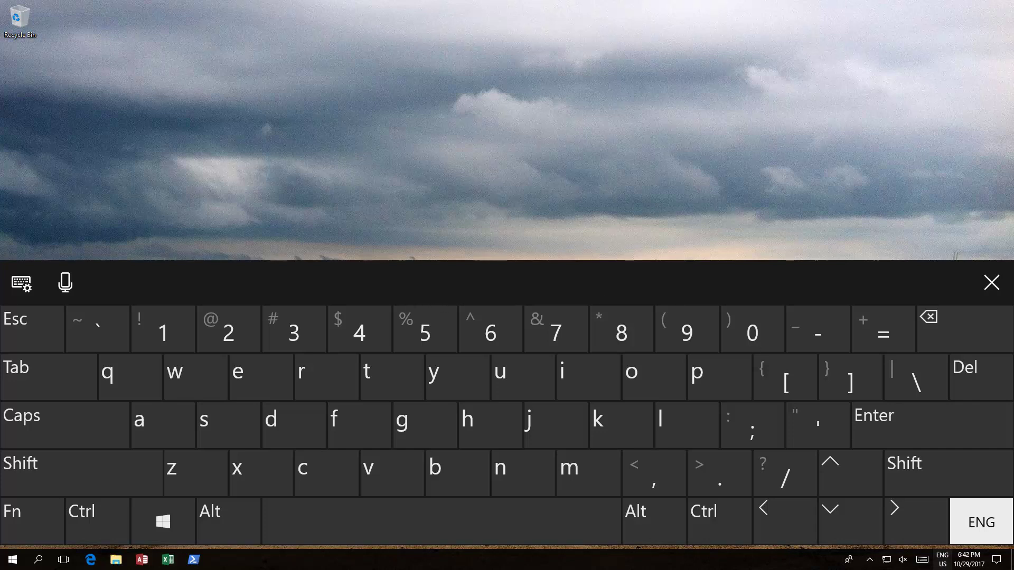
Step: Close the touch keyboard so the beach desktop is fully visible
{"action": "left_click", "coordinate": [996, 288]}
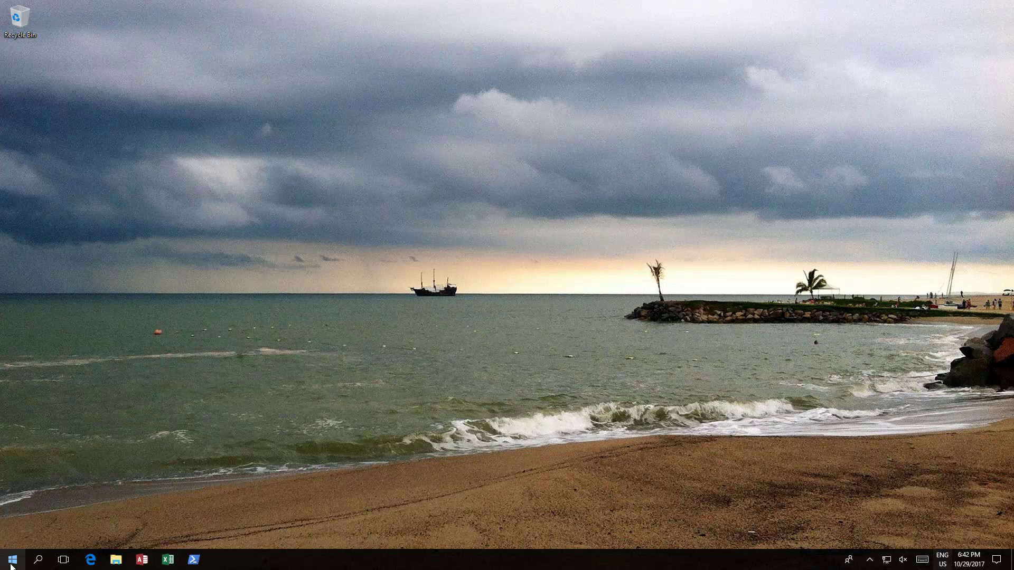
Step: Launch On-Screen Keyboard from the Start menu's Windows Ease of Access folder
{"action": "left_click", "coordinate": [12, 564]}
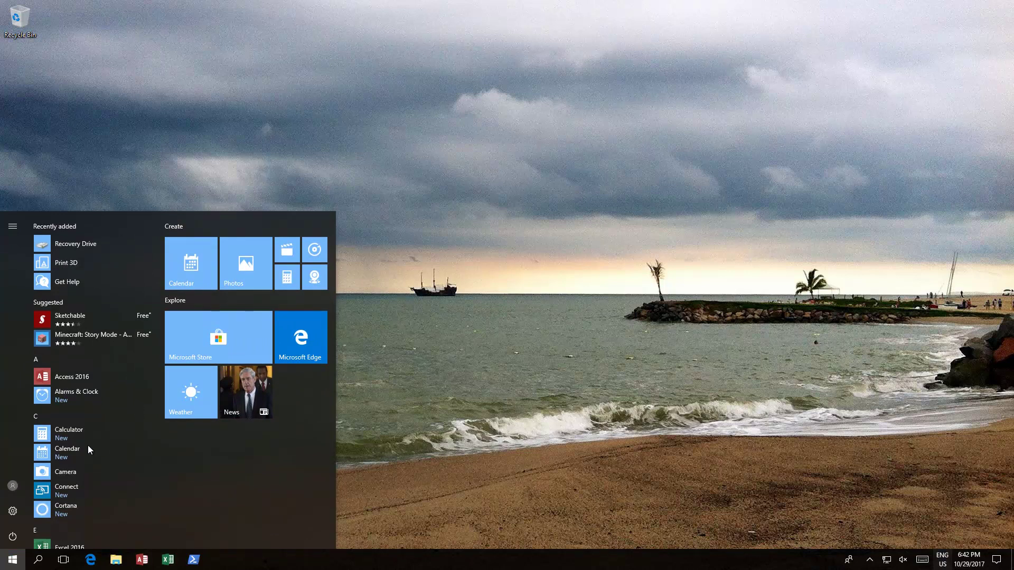
{"action": "scroll", "coordinate": [97, 449], "scroll_direction": "down", "scroll_amount": 15}
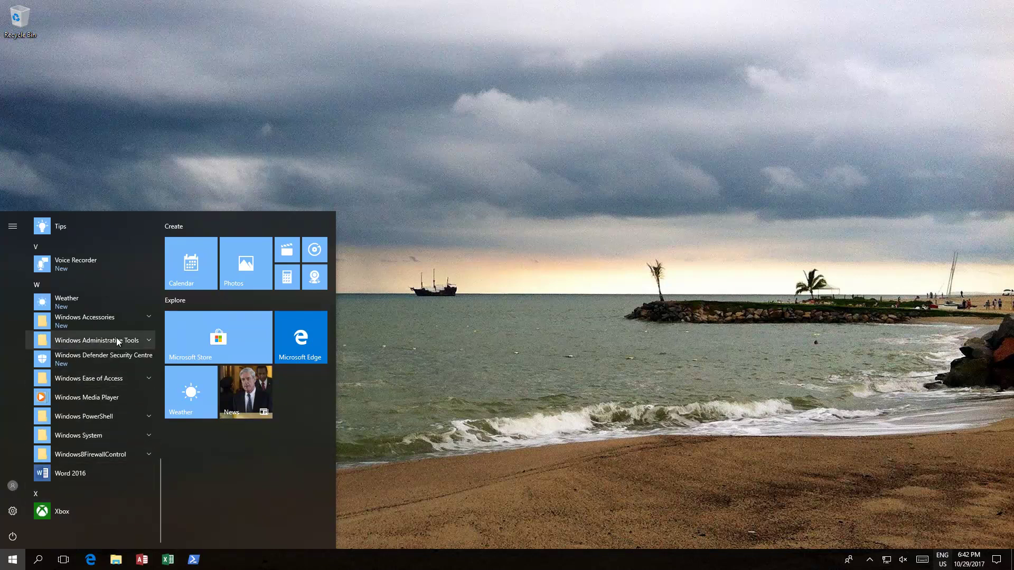
{"action": "left_click", "coordinate": [97, 378]}
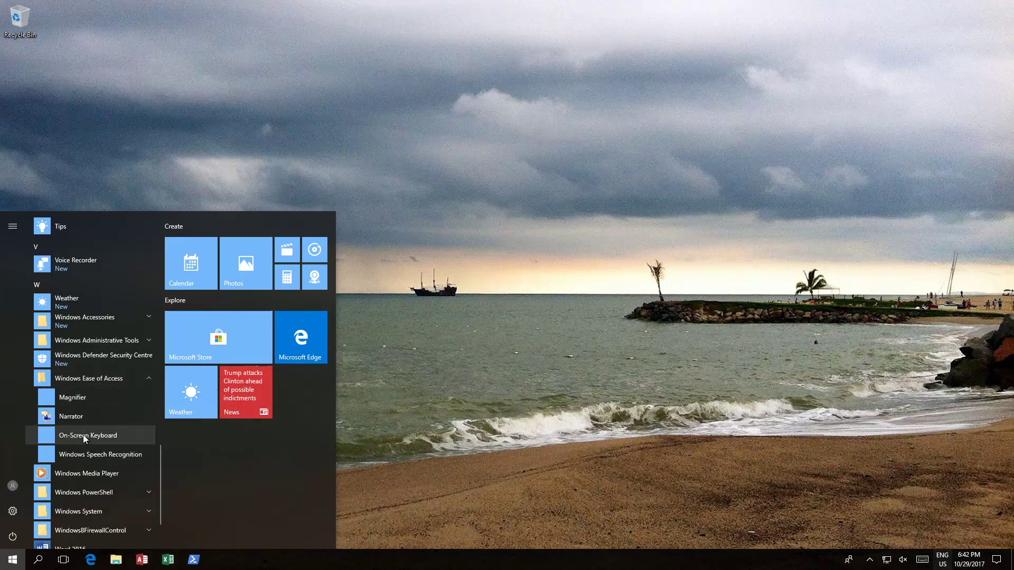
{"action": "left_click", "coordinate": [85, 435]}
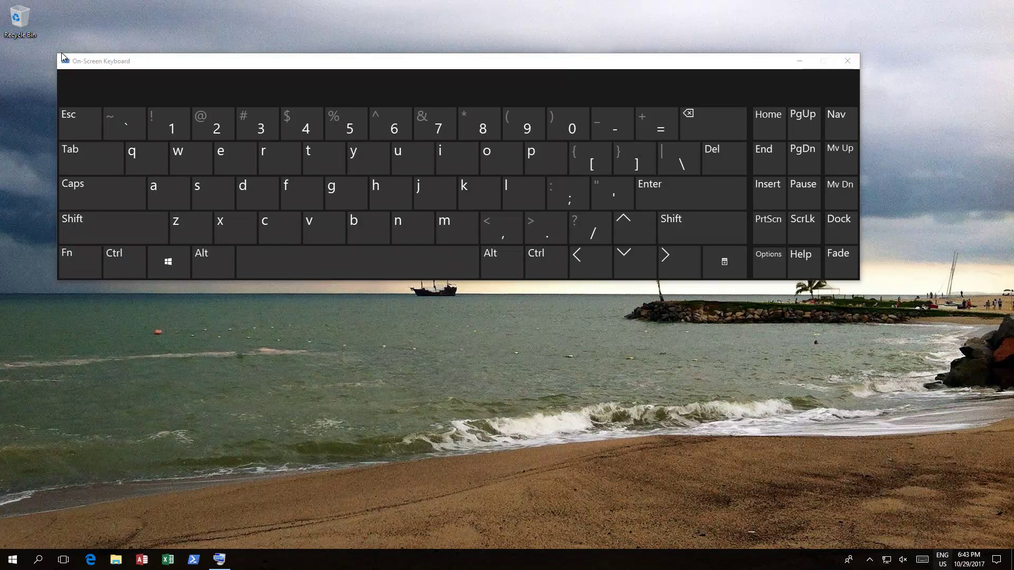
Step: Shrink the On-Screen Keyboard, dock it just above the taskbar, and toggle Fn on and off
{"action": "left_click_drag", "start_coordinate": [57, 54], "coordinate": [136, 150]}
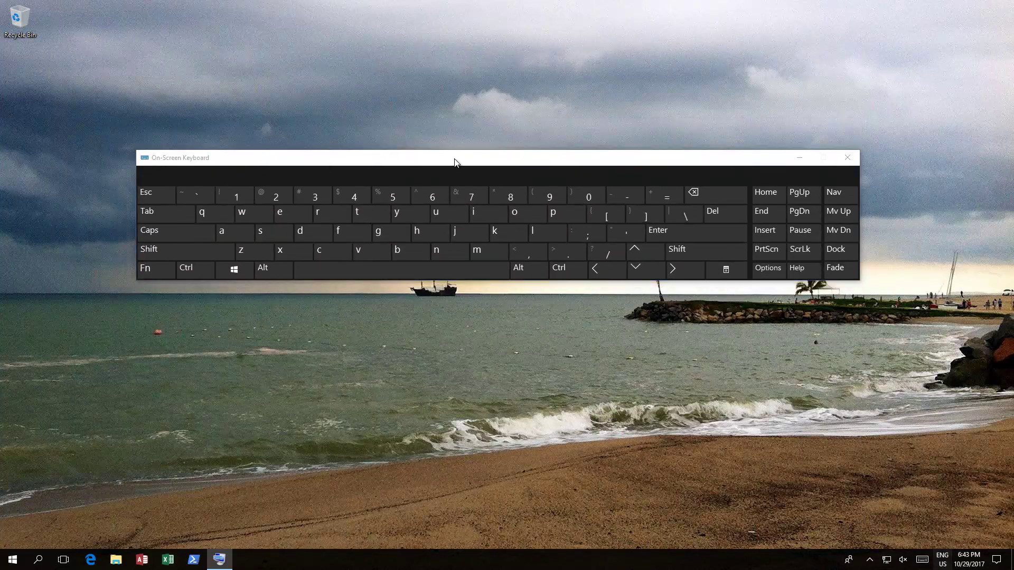
{"action": "left_click_drag", "start_coordinate": [455, 161], "coordinate": [471, 430]}
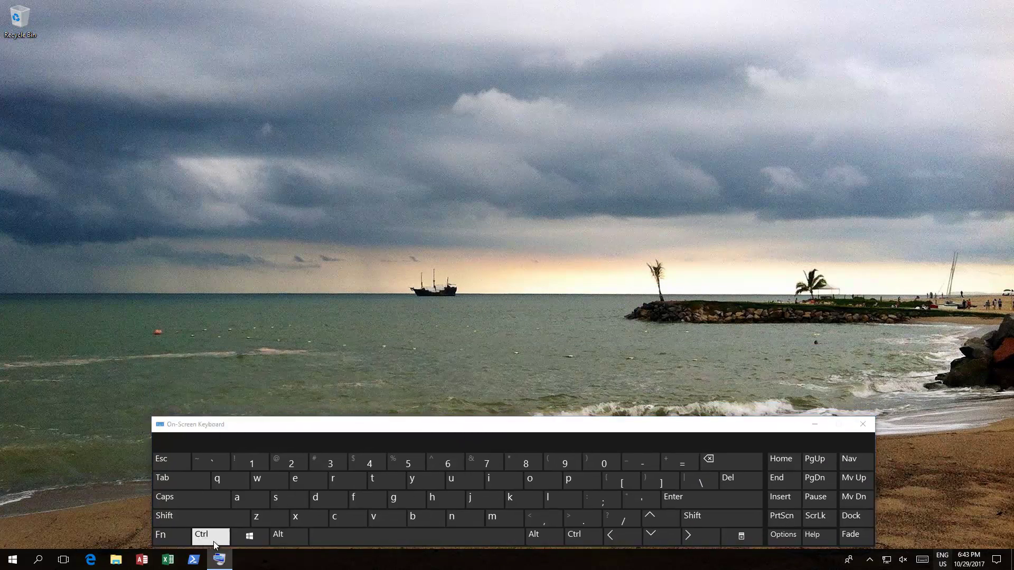
{"action": "left_click", "coordinate": [184, 538]}
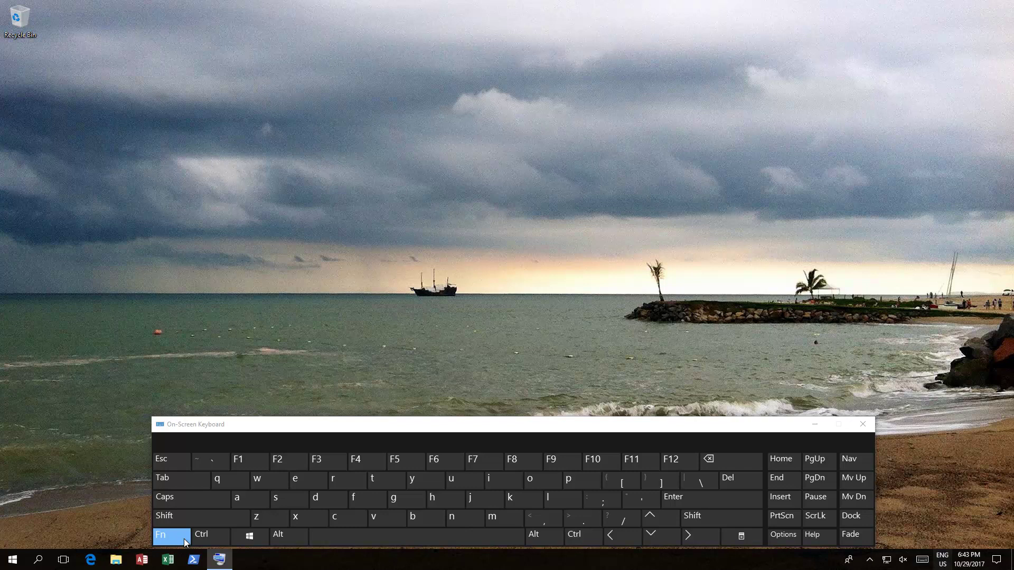
{"action": "left_click", "coordinate": [184, 539]}
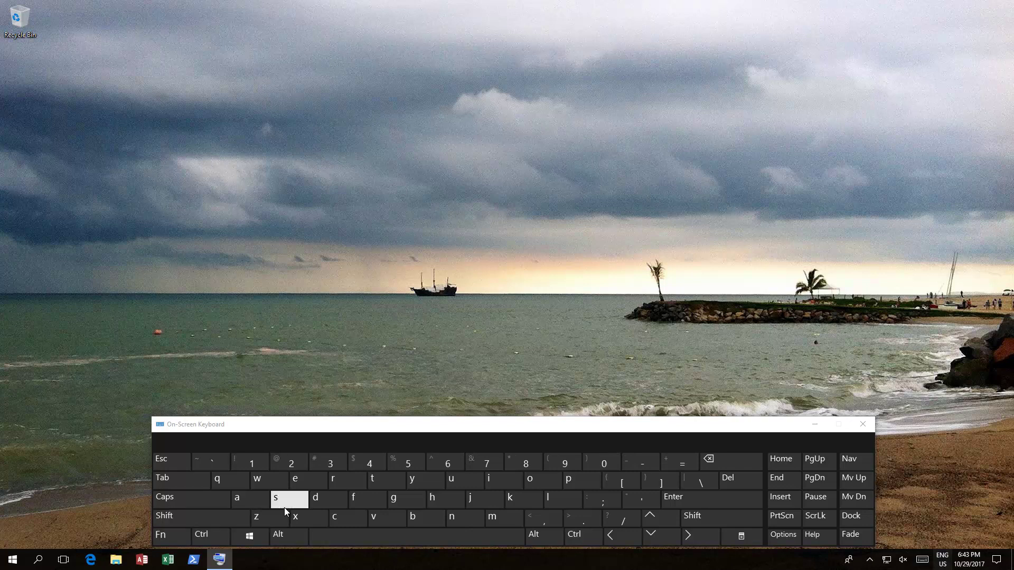
Step: Open the On-Screen Keyboard Options to reach the 'Use the computer without a mouse or keyboard' page
{"action": "left_click", "coordinate": [786, 539]}
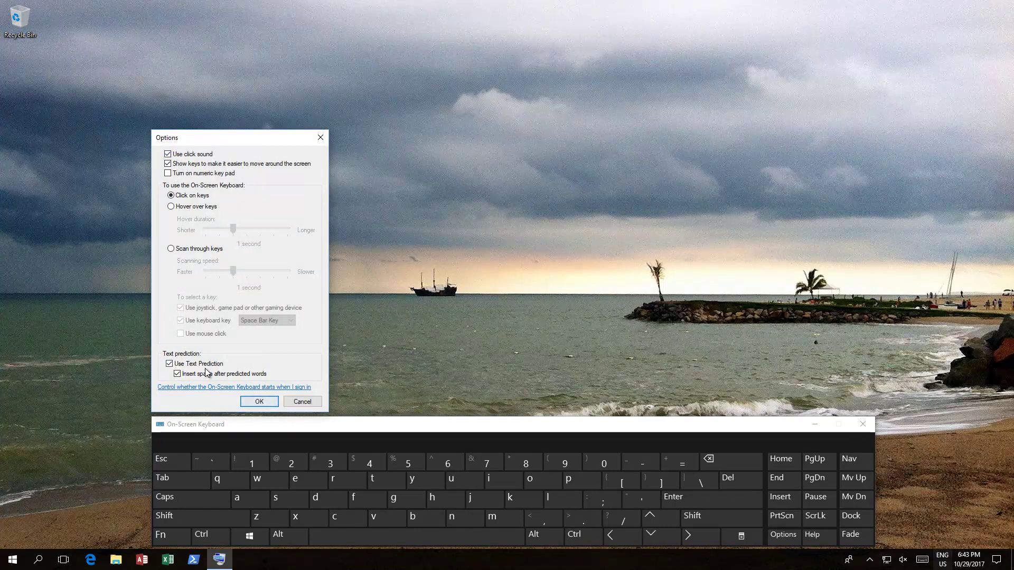
{"action": "left_click", "coordinate": [259, 402]}
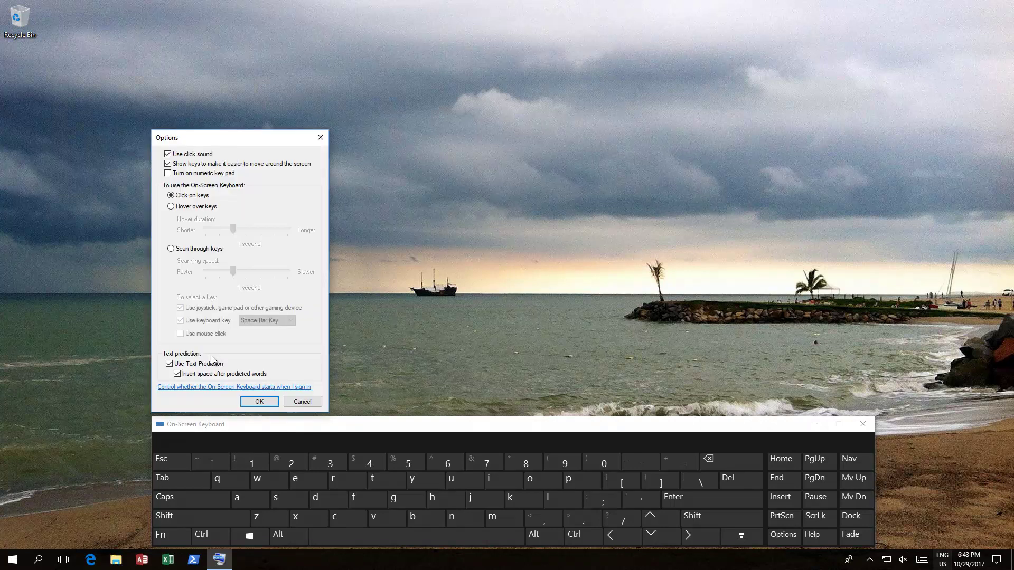
Step: Tick Use On-Screen Keyboard to start it at sign-in, press OK, and close Control Panel
{"action": "left_click", "coordinate": [209, 391]}
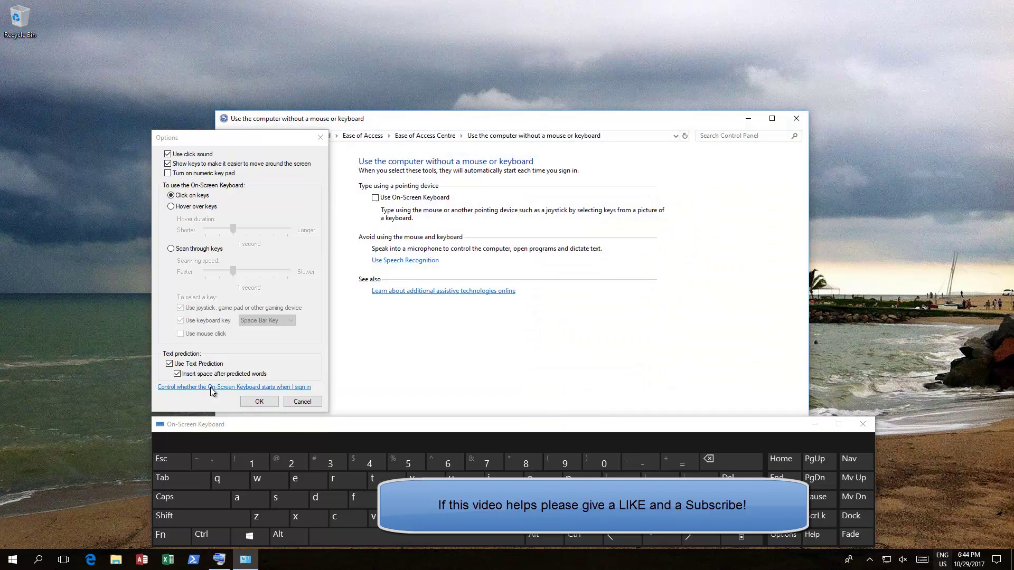
{"action": "left_click", "coordinate": [376, 198]}
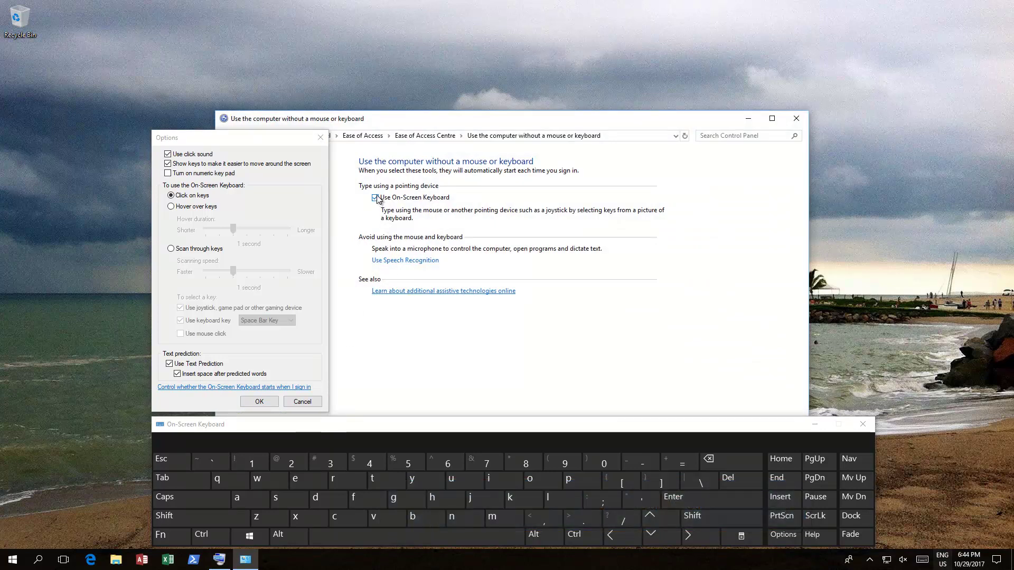
{"action": "left_click", "coordinate": [320, 138]}
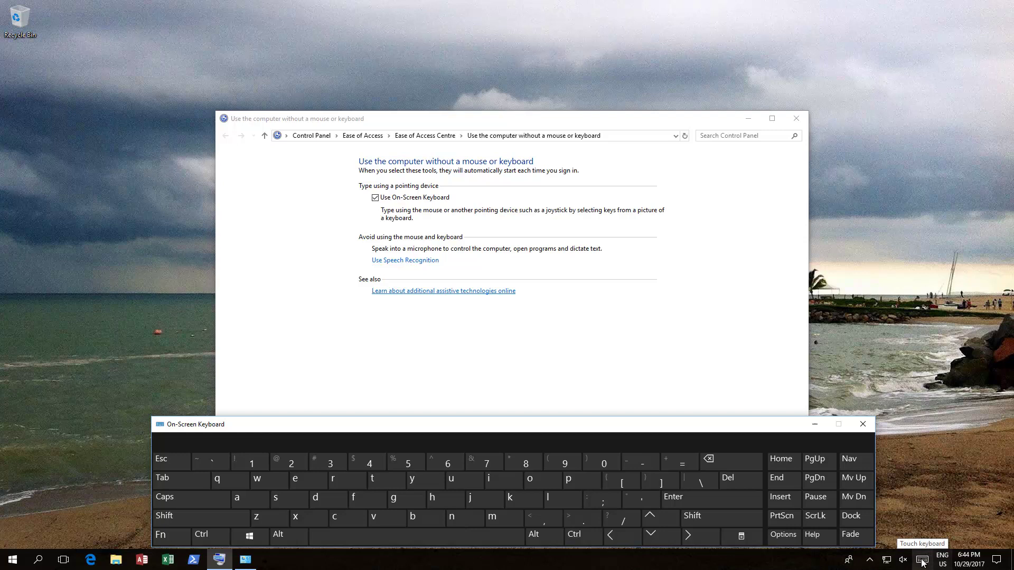
{"action": "left_click", "coordinate": [800, 120]}
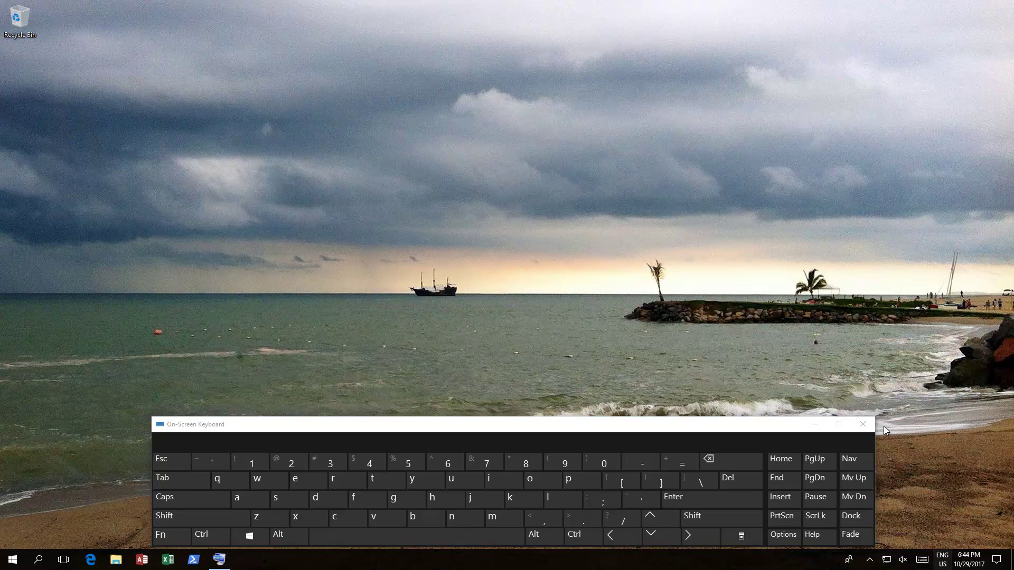
Step: Type 'mi' to test the On-Screen Keyboard, then bring up Start search
{"action": "key", "text": "m"}
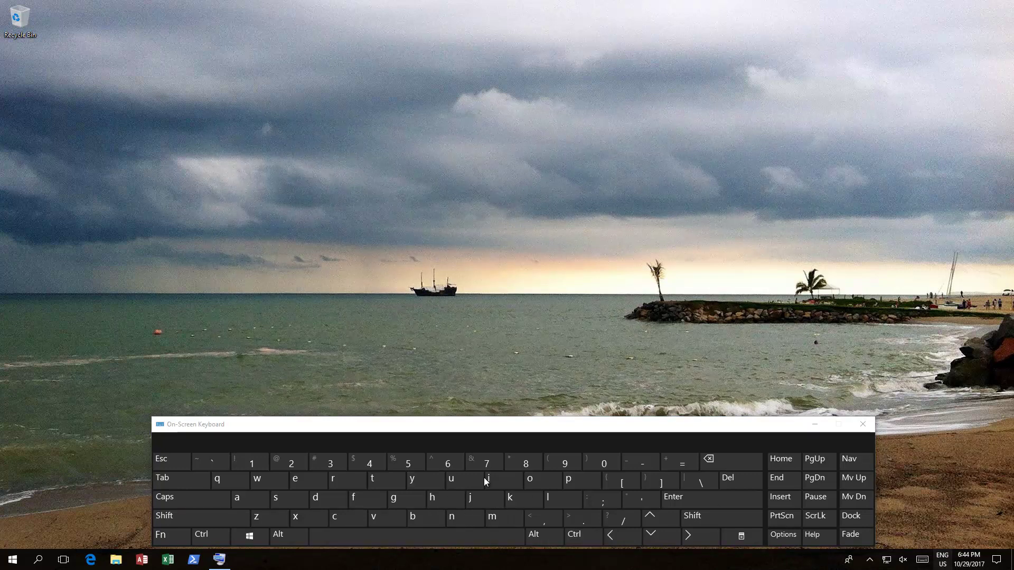
{"action": "key", "text": "i"}
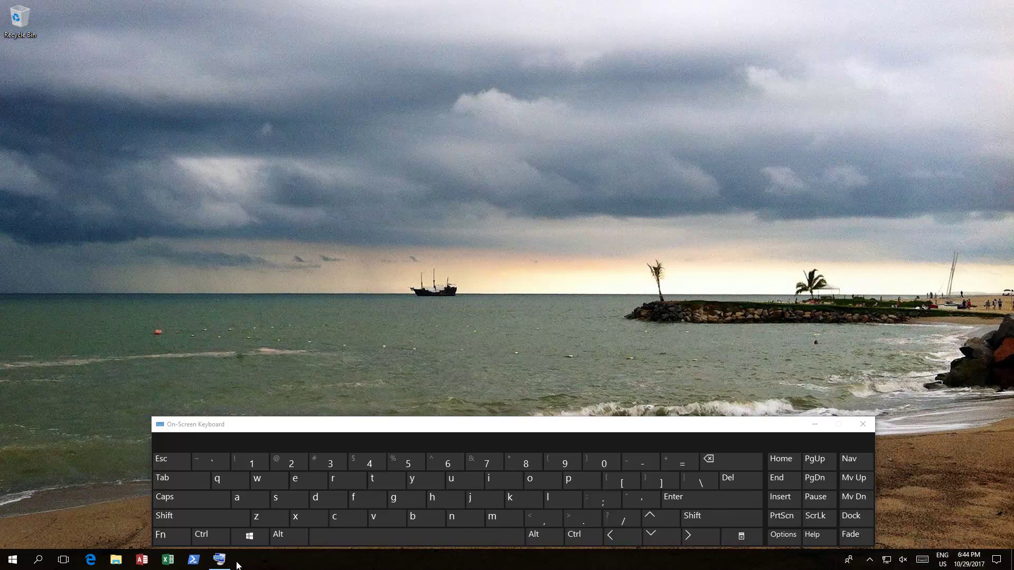
{"action": "left_click", "coordinate": [13, 560]}
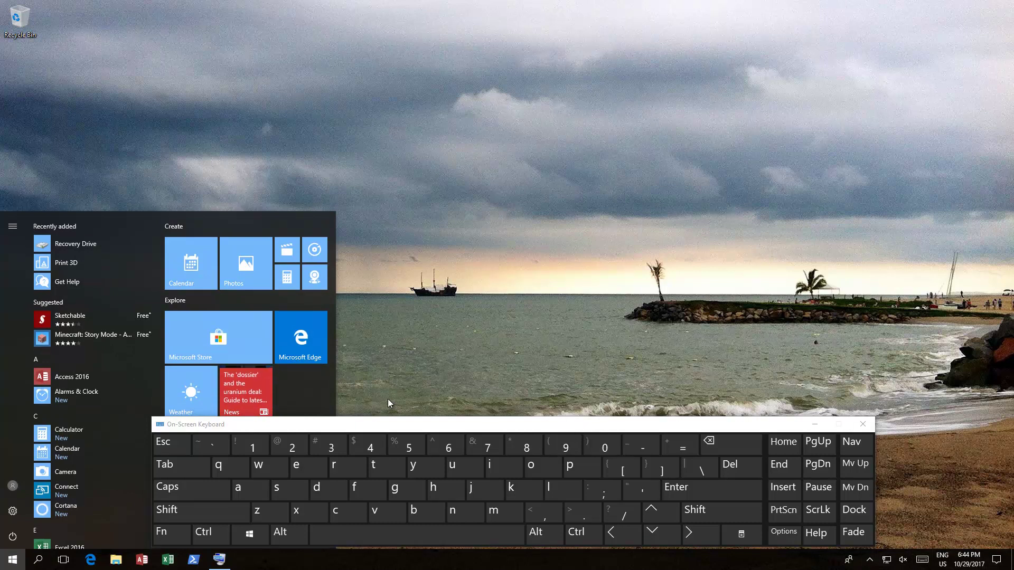
{"action": "left_click", "coordinate": [62, 428]}
Step: Search for 'services', then minimize the On-Screen Keyboard and dismiss the search pane
{"action": "type", "text": "servicex"}
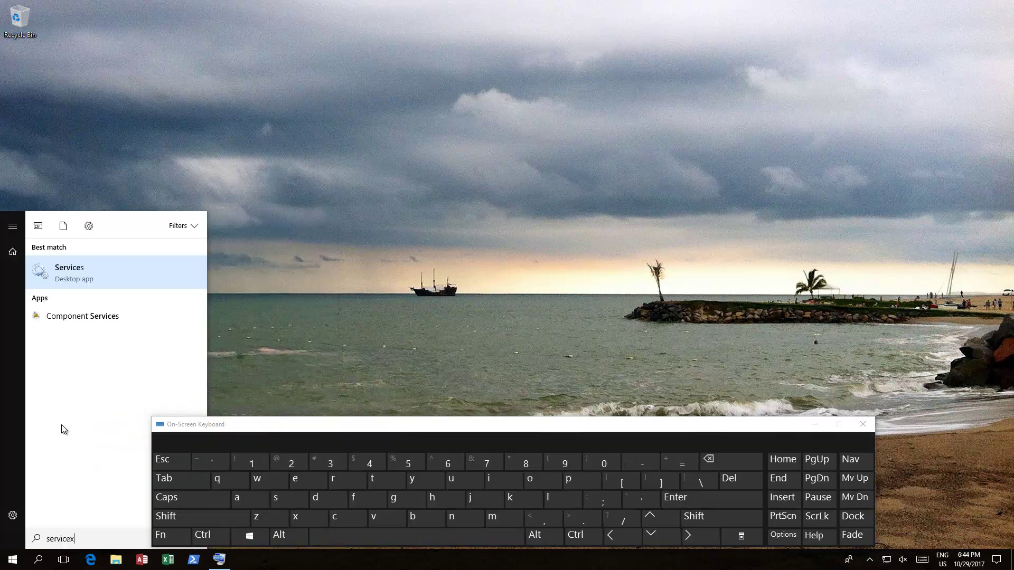
{"action": "key", "text": "BackSpace"}
{"action": "type", "text": "s"}
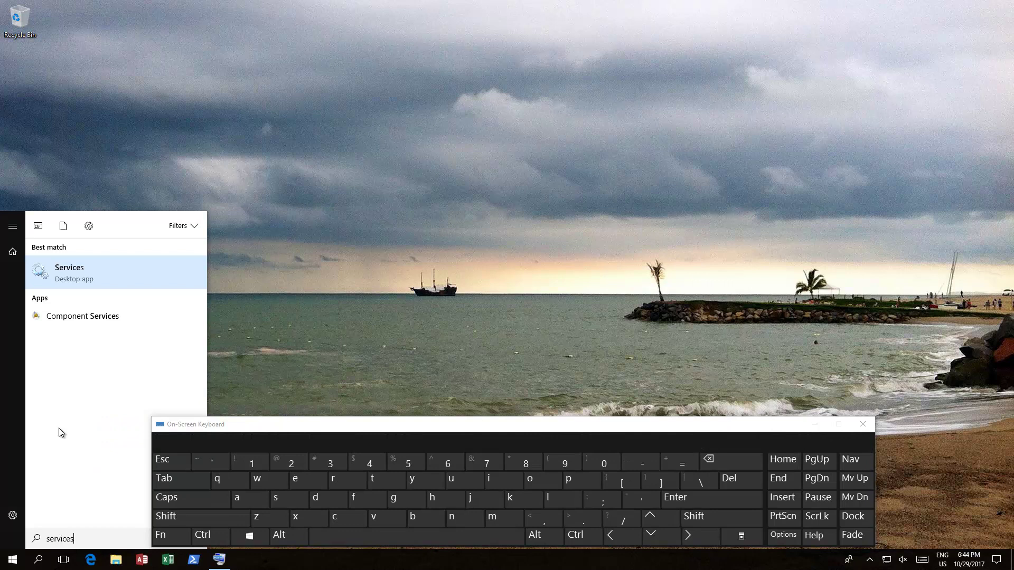
{"action": "left_click", "coordinate": [814, 426]}
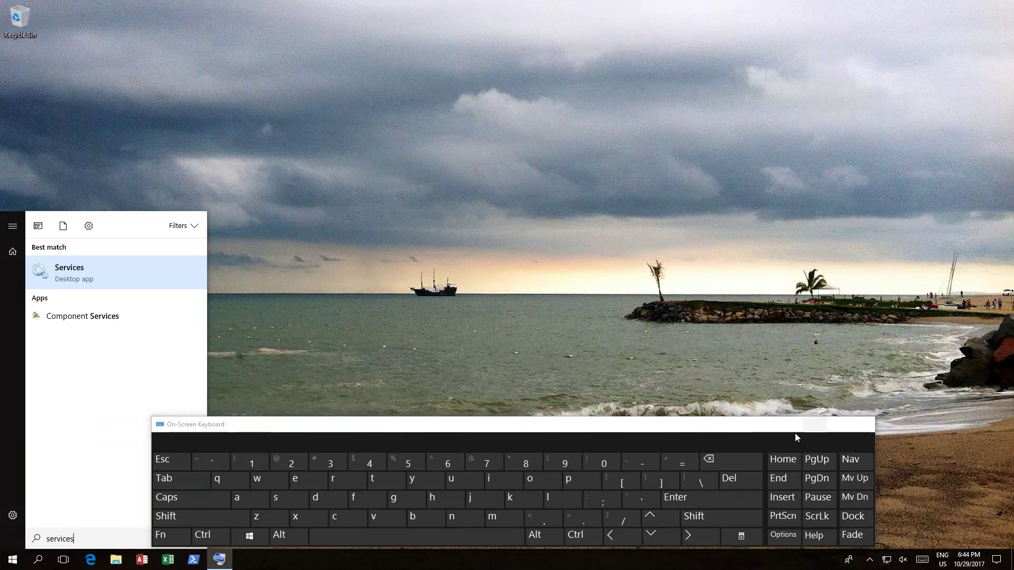
{"action": "left_click", "coordinate": [221, 565]}
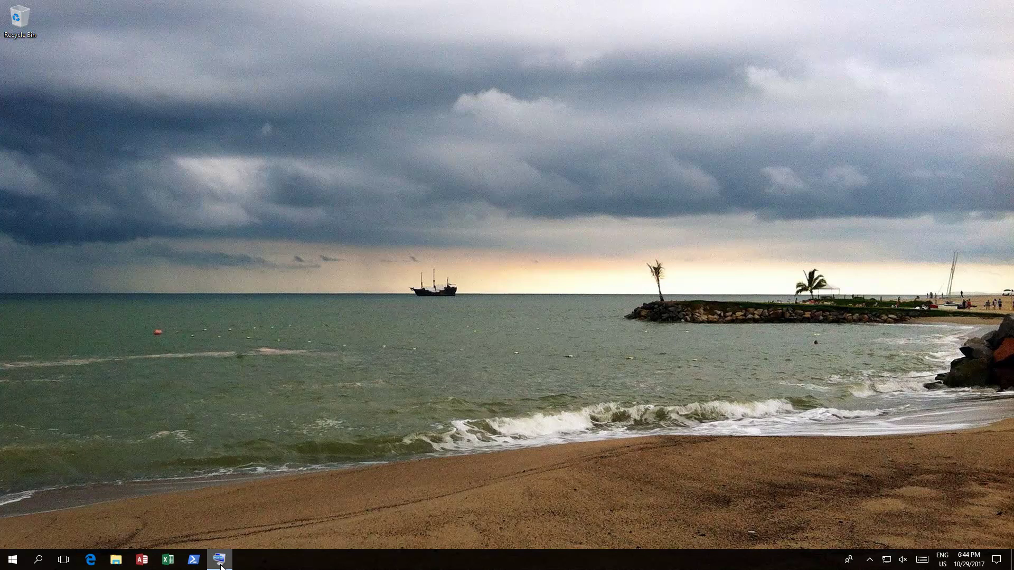
Step: After restart, restore the resized On-Screen Keyboard from the taskbar and minimize it again
{"action": "right_click", "coordinate": [220, 565]}
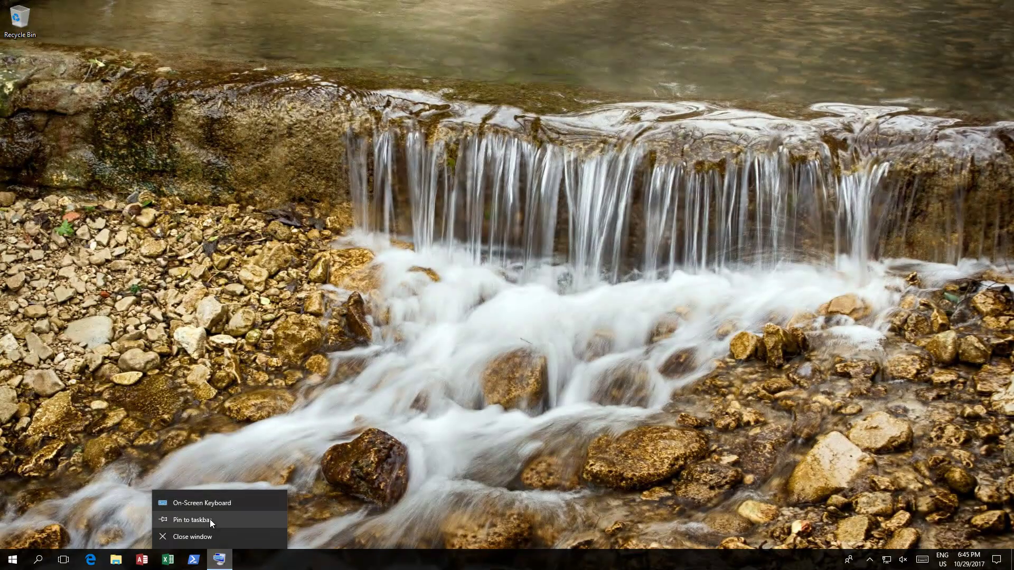
{"action": "left_click", "coordinate": [349, 527]}
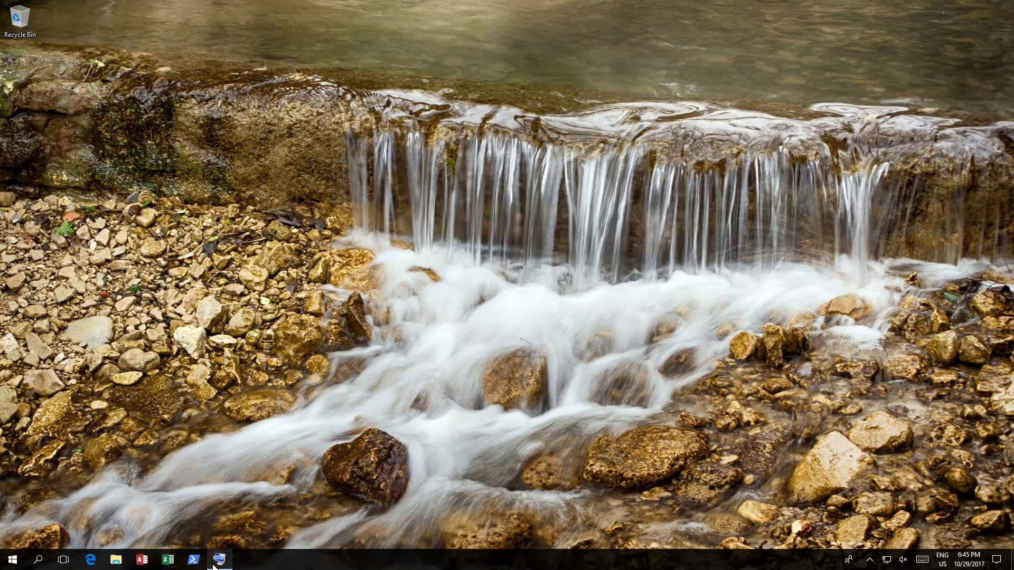
{"action": "mouse_move", "coordinate": [216, 564]}
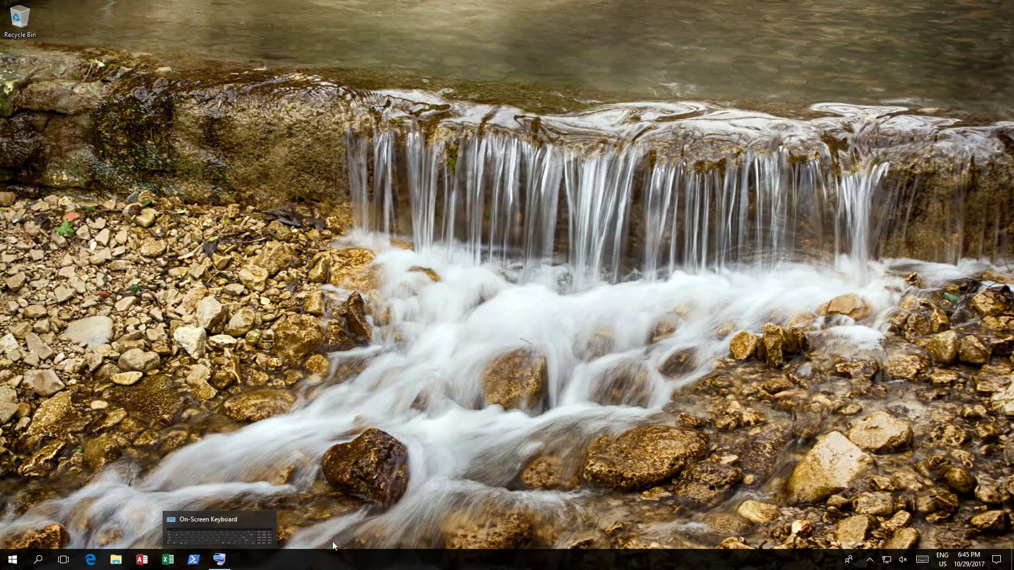
{"action": "left_click", "coordinate": [218, 562]}
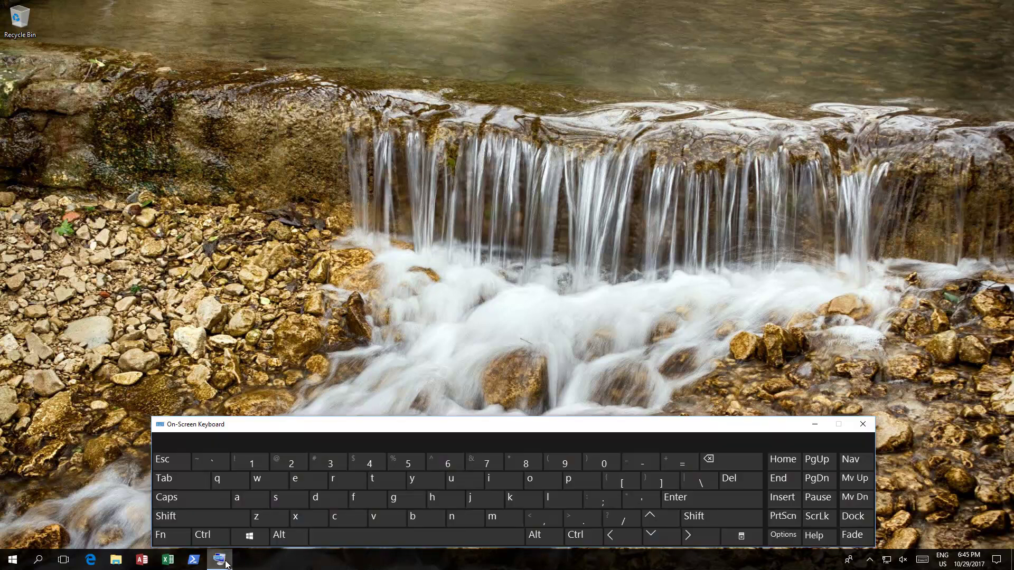
{"action": "left_click", "coordinate": [225, 563]}
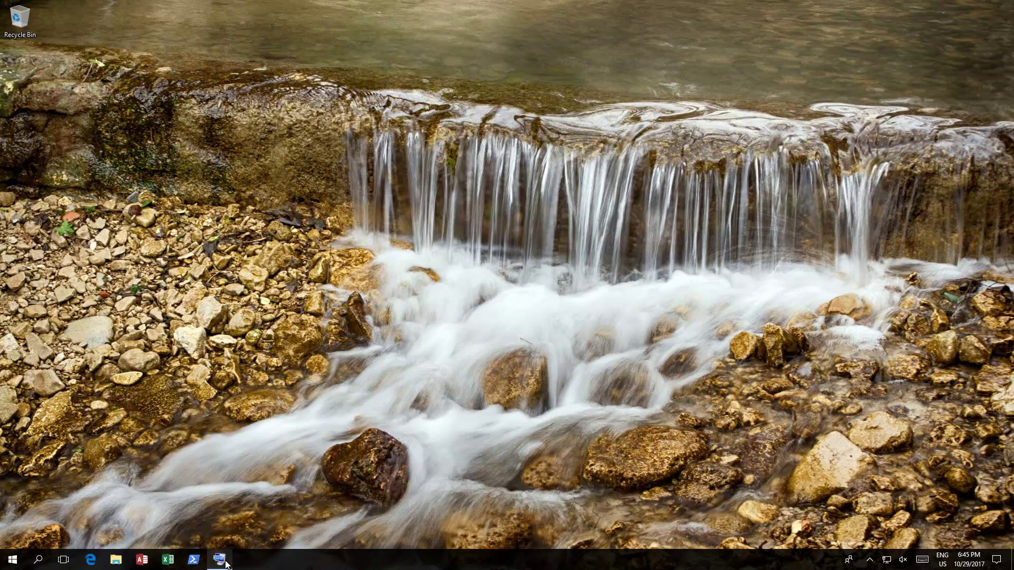
Step: Open Services via a 'services' search and scroll to Touch Keyboard and Handwriting Panel Service
{"action": "left_click", "coordinate": [13, 565]}
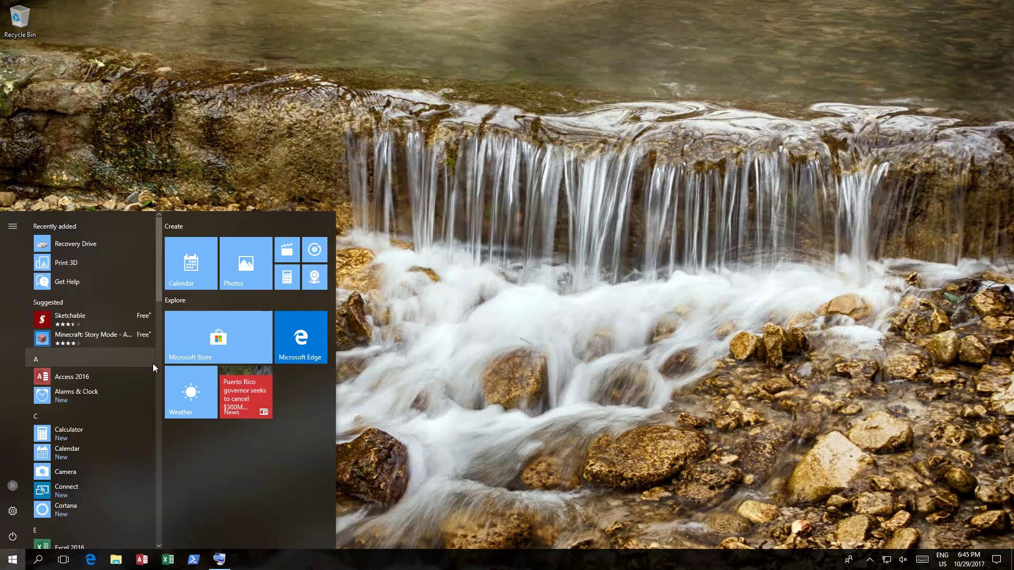
{"action": "left_click", "coordinate": [39, 561]}
{"action": "type", "text": "services"}
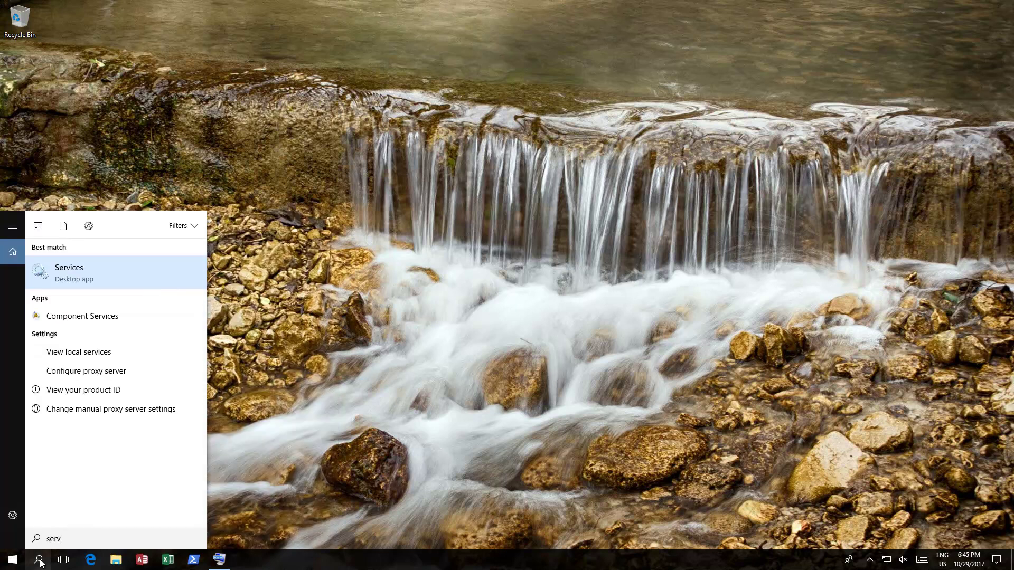
{"action": "key", "text": "Return"}
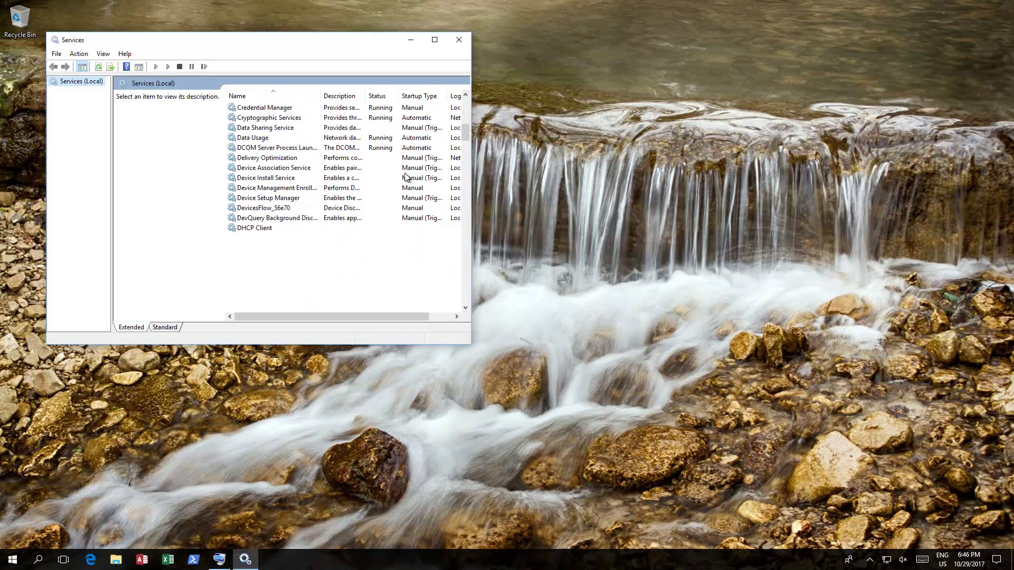
{"action": "scroll", "coordinate": [406, 178], "scroll_direction": "down", "scroll_amount": 12}
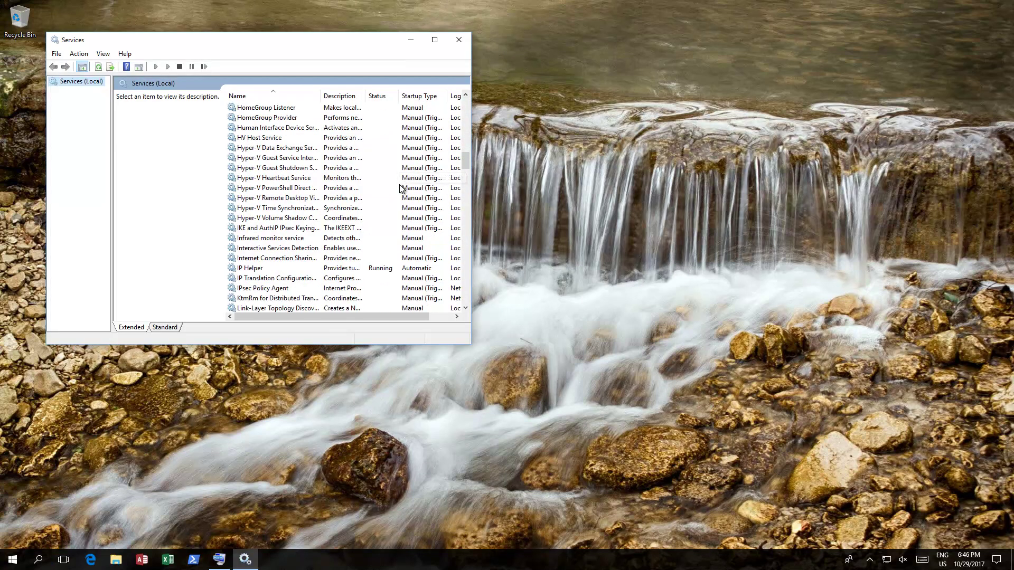
{"action": "scroll", "coordinate": [400, 190], "scroll_direction": "down", "scroll_amount": 10}
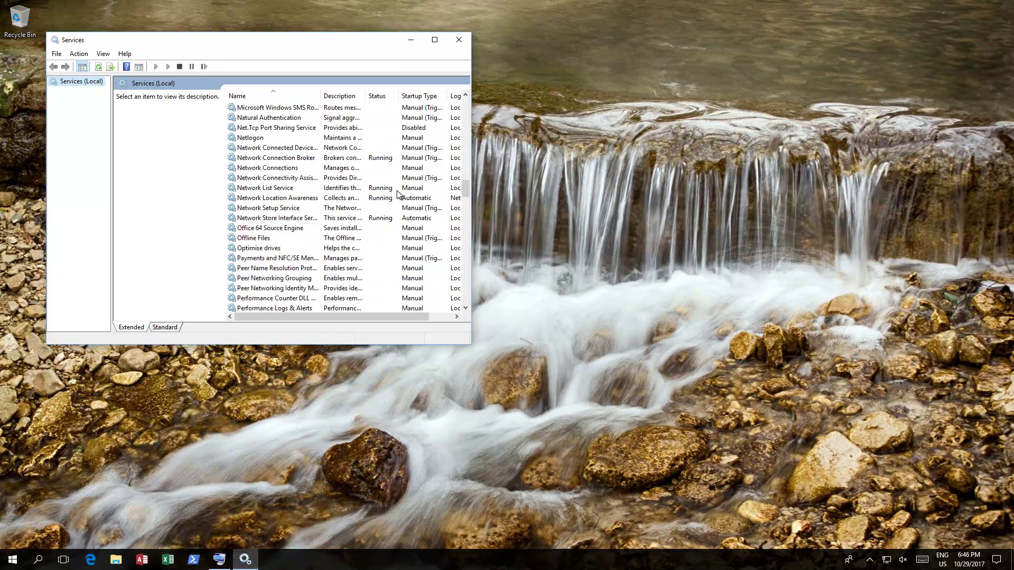
{"action": "scroll", "coordinate": [398, 196], "scroll_direction": "down", "scroll_amount": 11}
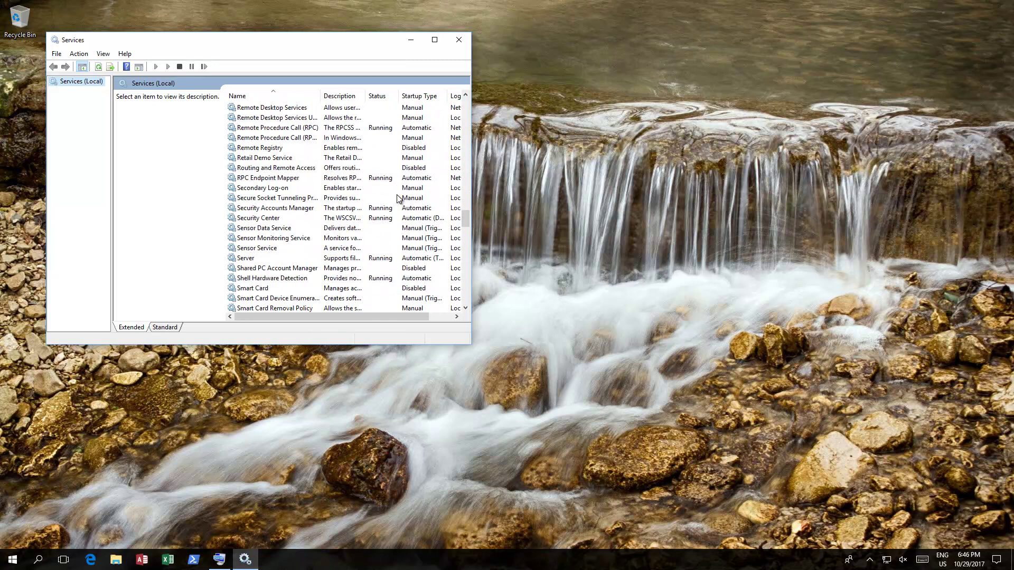
{"action": "scroll", "coordinate": [397, 198], "scroll_direction": "down", "scroll_amount": 2}
{"action": "scroll", "coordinate": [397, 199], "scroll_direction": "down", "scroll_amount": 2}
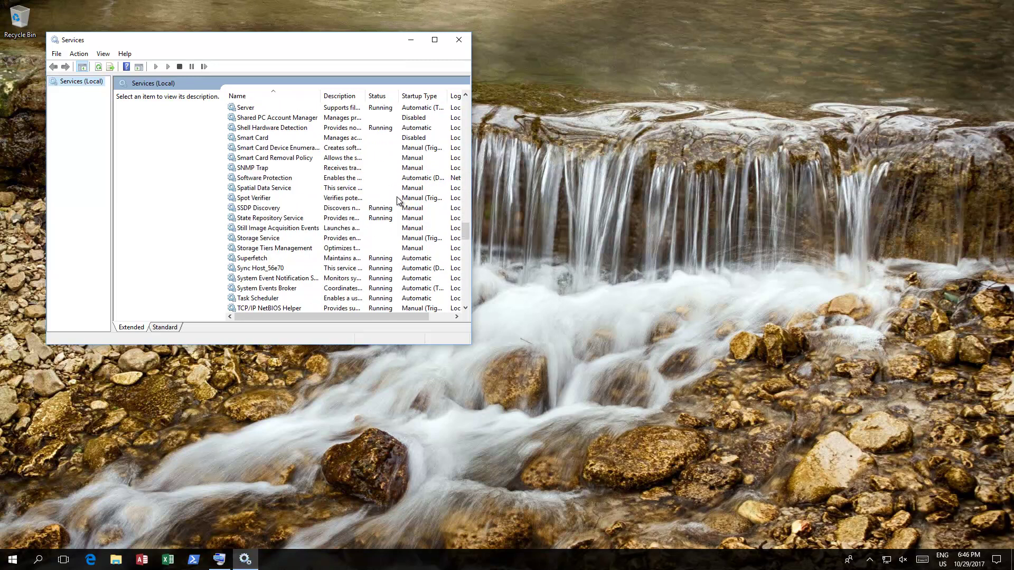
{"action": "scroll", "coordinate": [397, 200], "scroll_direction": "down", "scroll_amount": 1}
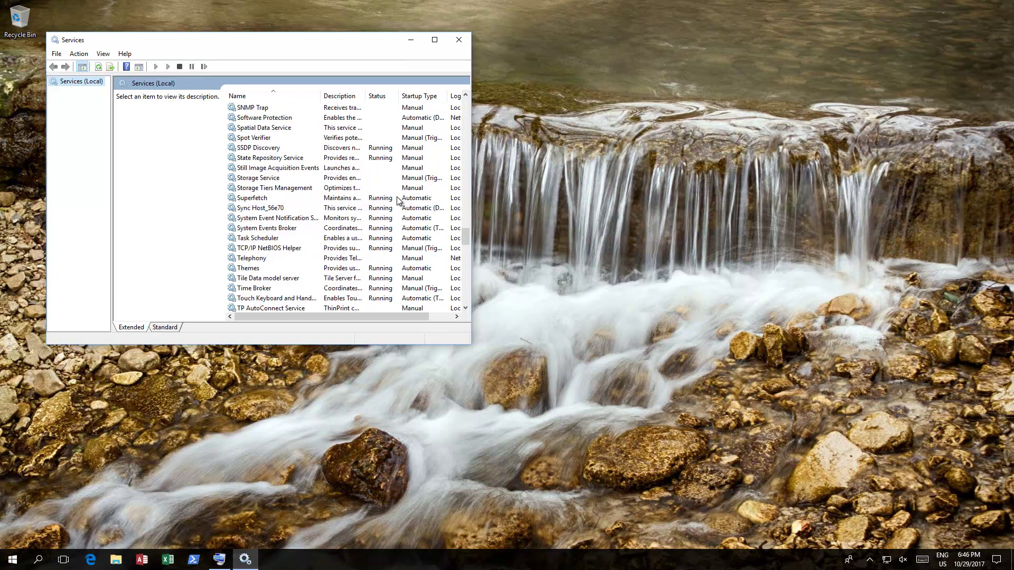
Step: Set Touch Keyboard and Handwriting Panel Service to Disabled, stop it, save, and close Services
{"action": "double_click", "coordinate": [286, 299]}
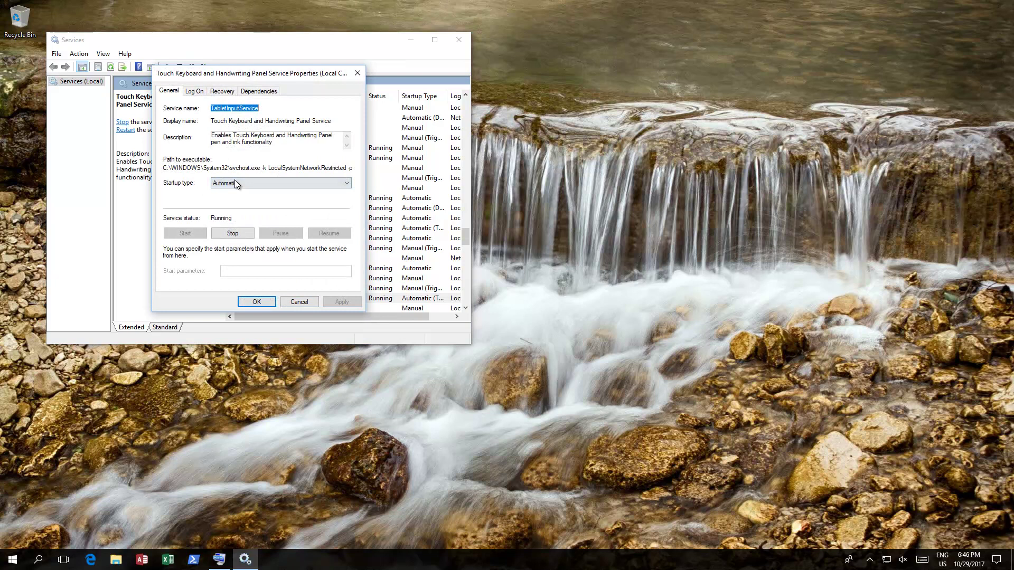
{"action": "left_click", "coordinate": [237, 184]}
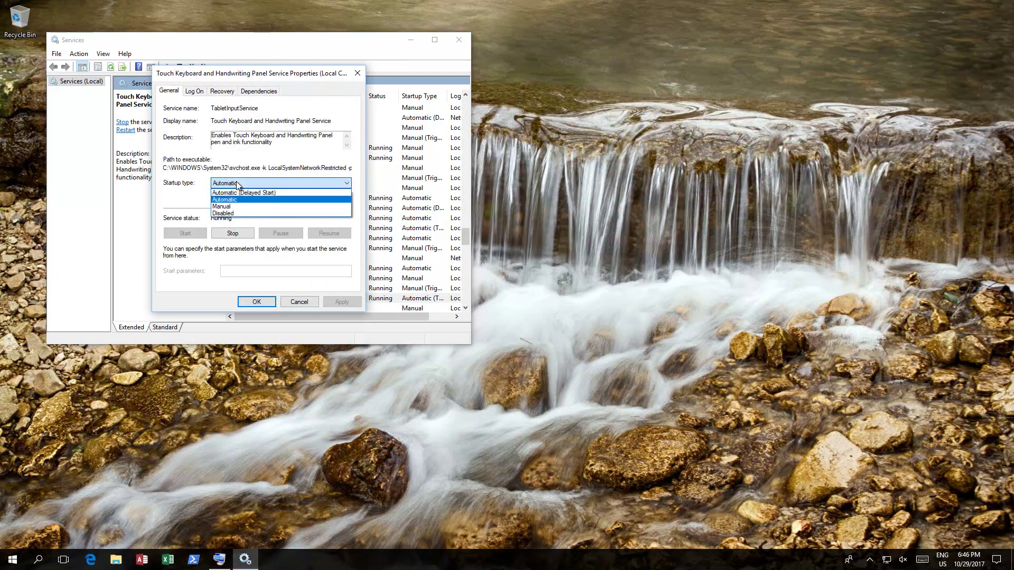
{"action": "left_click", "coordinate": [223, 206]}
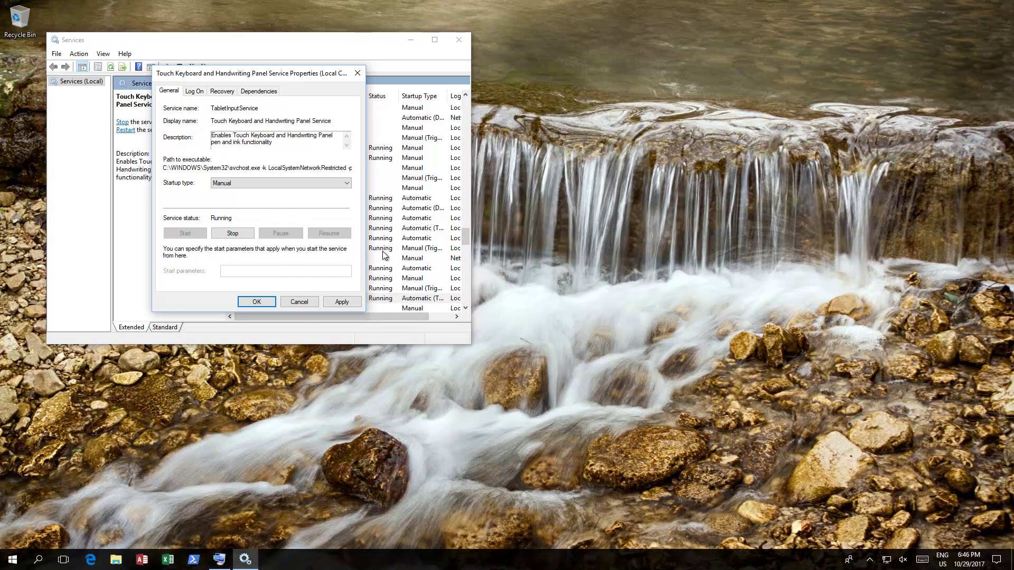
{"action": "left_click", "coordinate": [250, 182]}
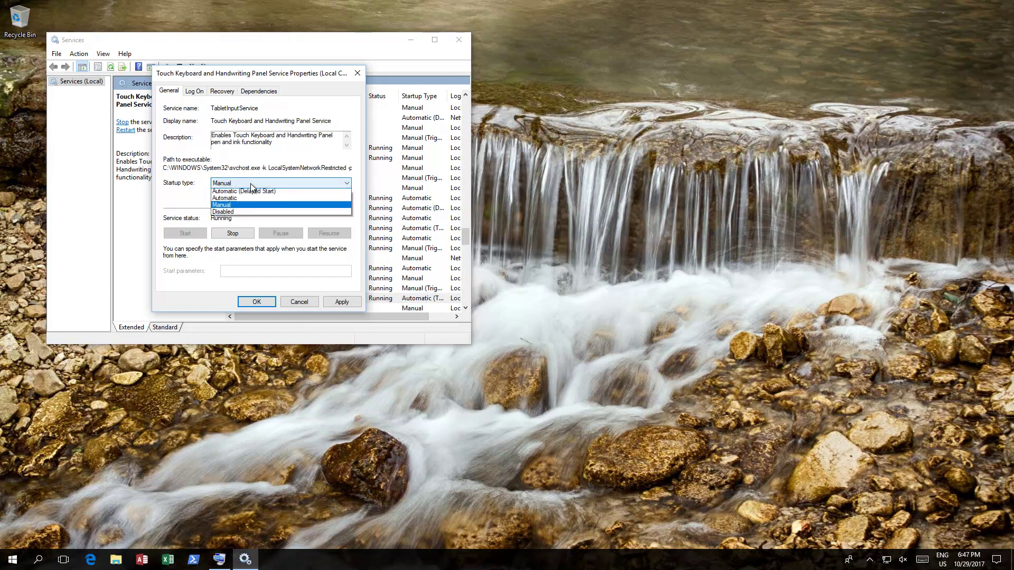
{"action": "left_click", "coordinate": [228, 216]}
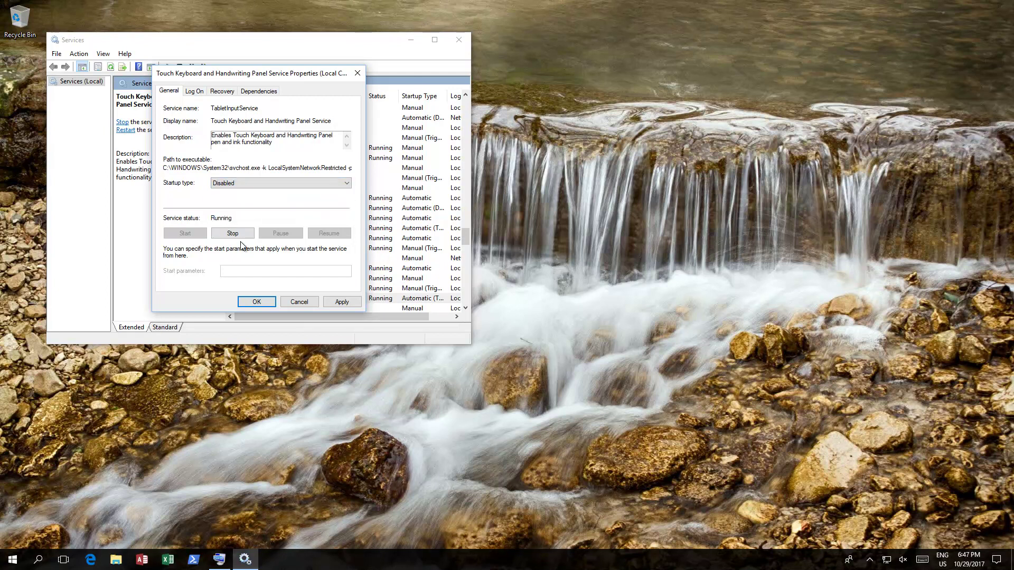
{"action": "left_click", "coordinate": [237, 234]}
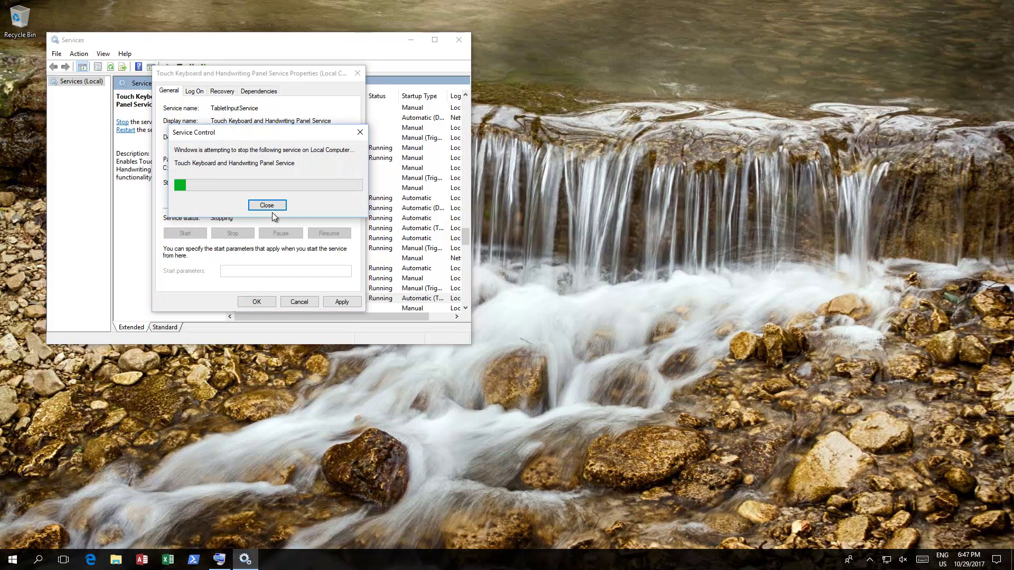
{"action": "left_click", "coordinate": [258, 302]}
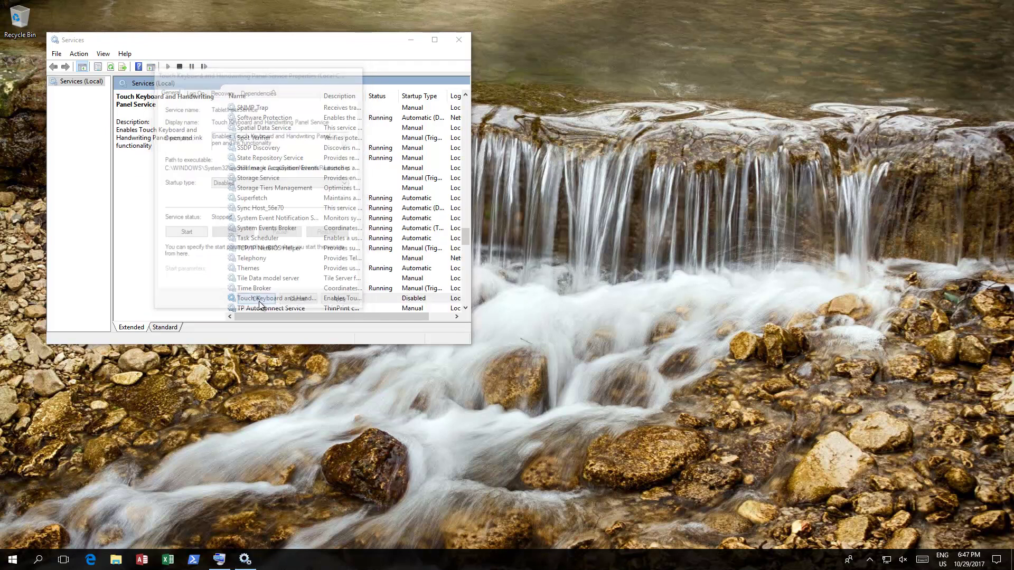
{"action": "left_click", "coordinate": [459, 40]}
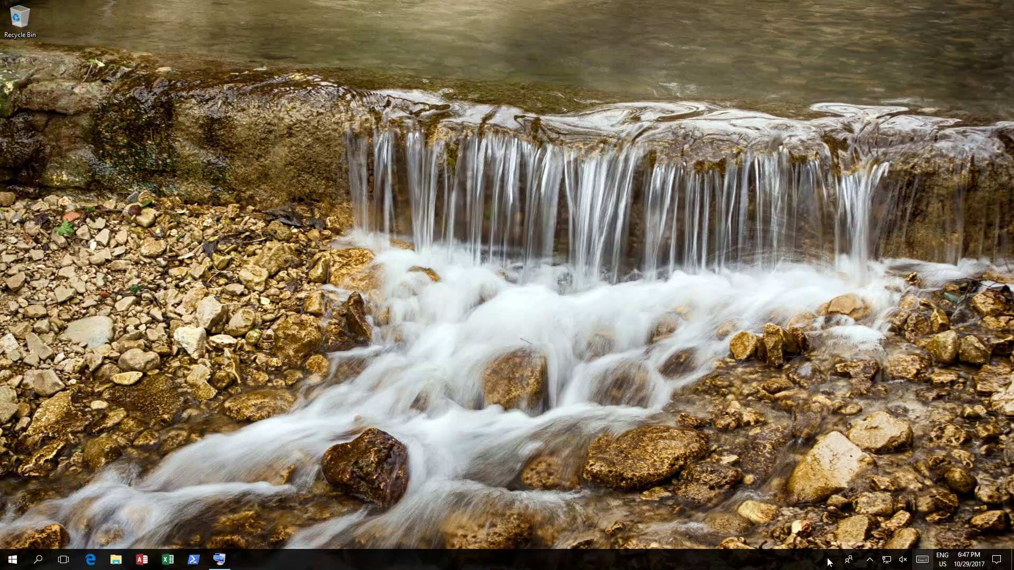
Step: Type test letters into File Explorer's address bar with the On-Screen Keyboard, then close Explorer
{"action": "left_click", "coordinate": [218, 559]}
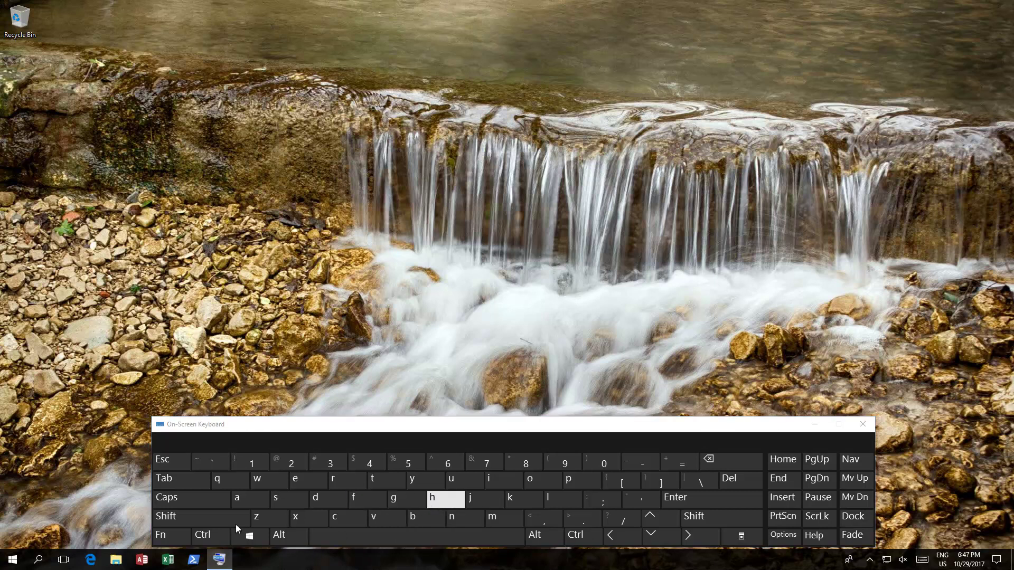
{"action": "left_click", "coordinate": [115, 560]}
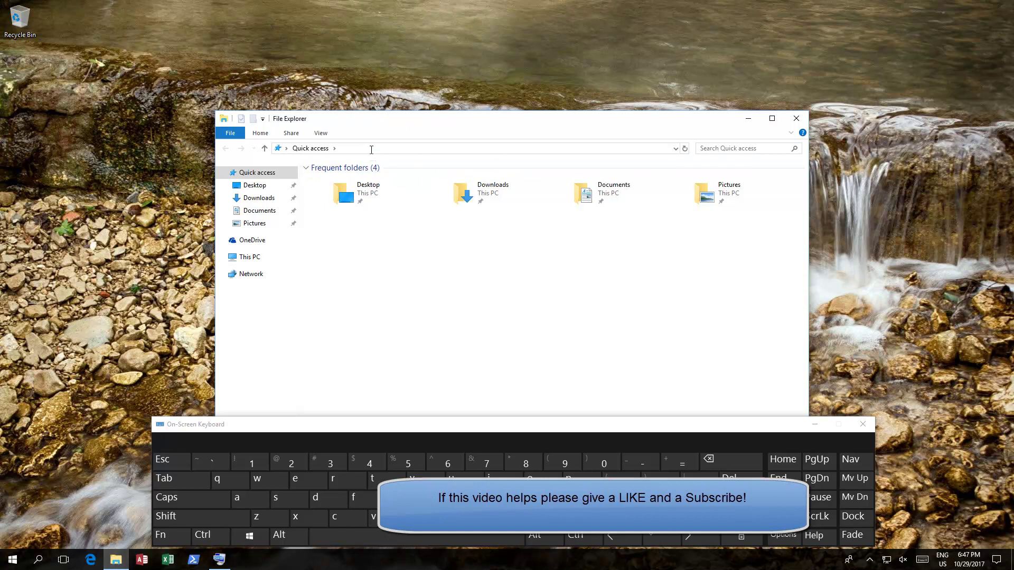
{"action": "left_click", "coordinate": [370, 151]}
{"action": "left_click", "coordinate": [359, 503]}
{"action": "left_click", "coordinate": [359, 502]}
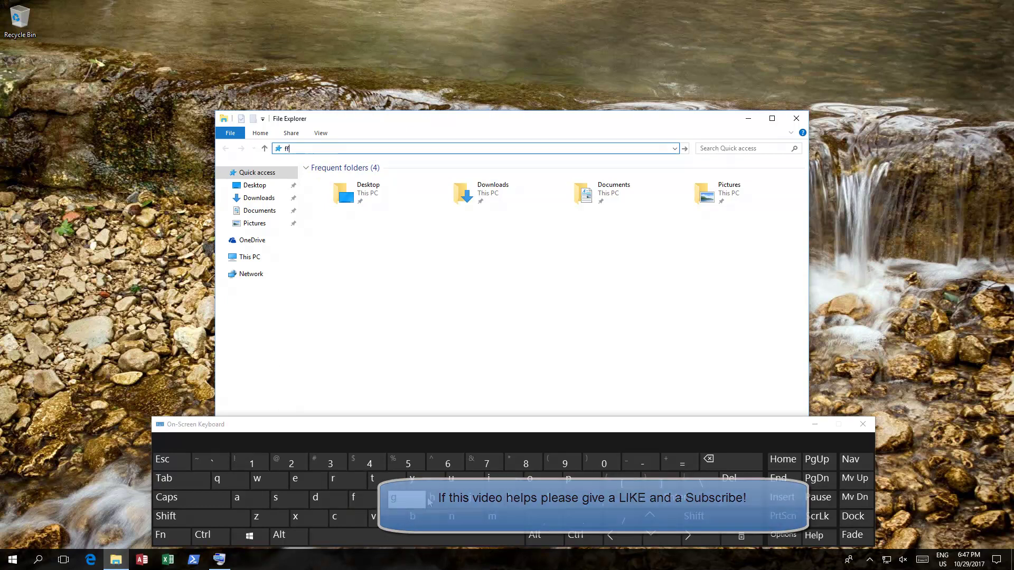
{"action": "left_click", "coordinate": [393, 499]}
{"action": "left_click", "coordinate": [432, 499]}
{"action": "left_click", "coordinate": [432, 499]}
{"action": "type", "text": "ddfdsfsafadsf"}
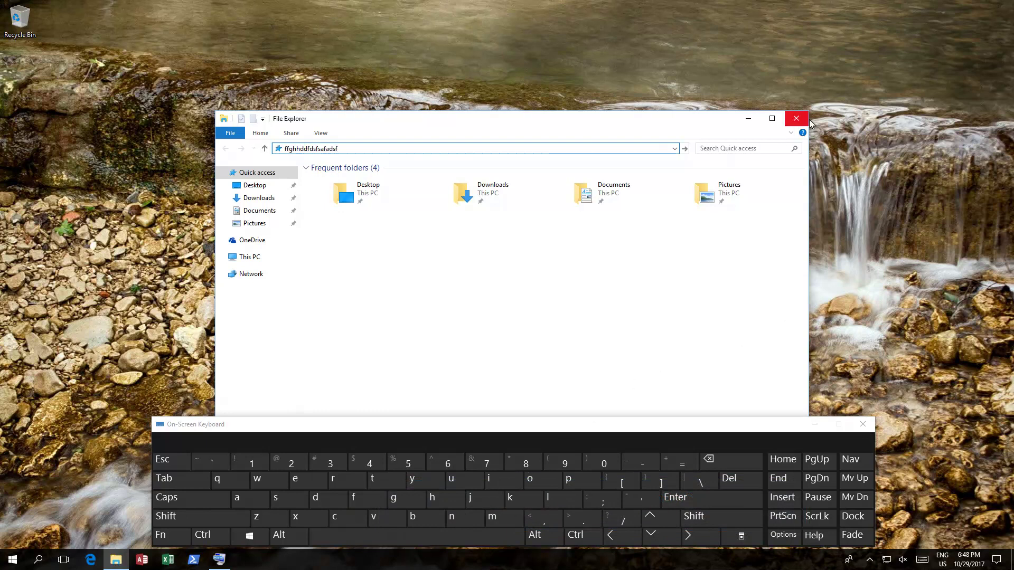
{"action": "left_click", "coordinate": [796, 119]}
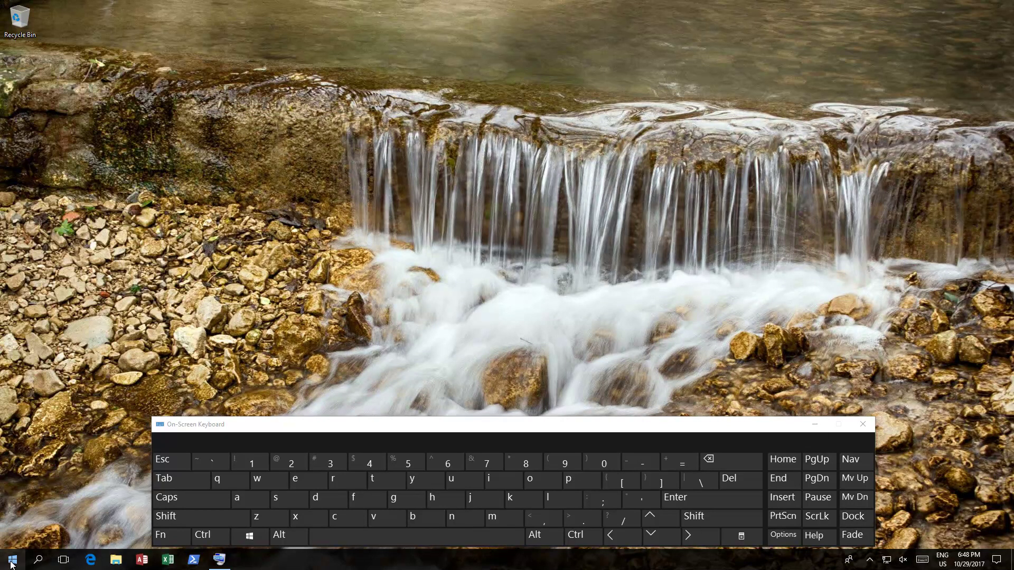
Step: Glance at the search panel and Start menu, then minimize the On-Screen Keyboard to the taskbar
{"action": "left_click", "coordinate": [46, 564]}
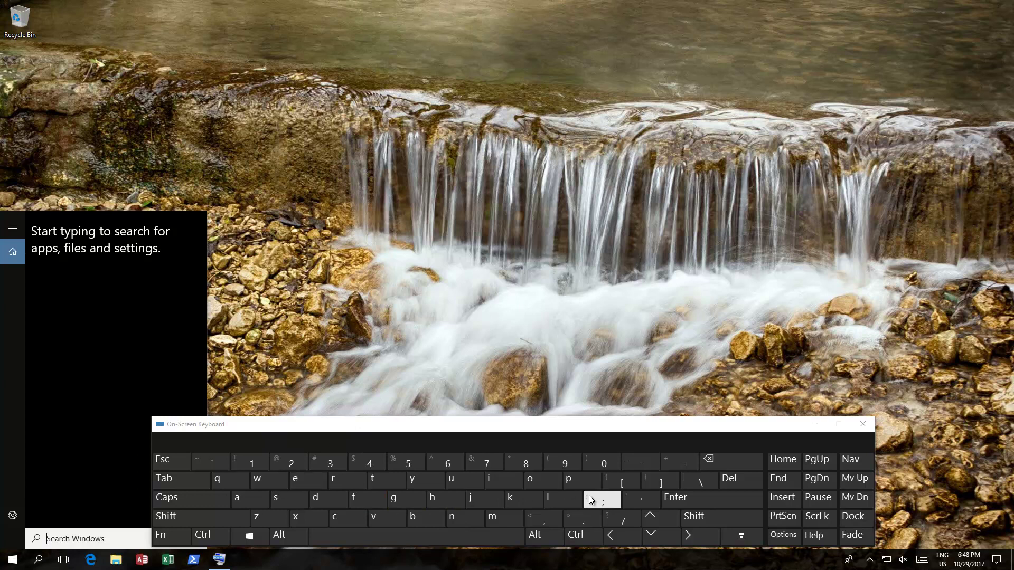
{"action": "left_click", "coordinate": [15, 562]}
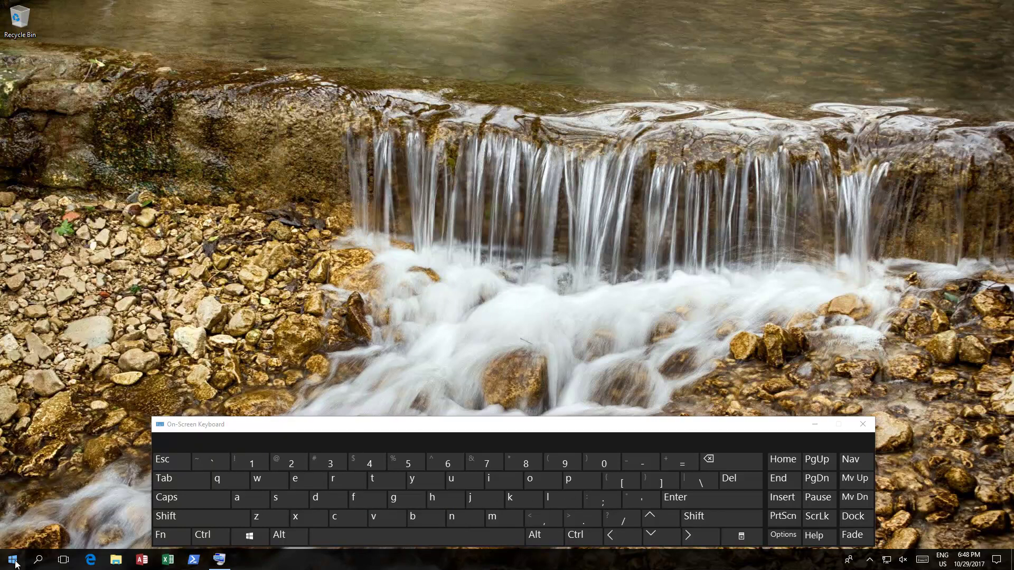
{"action": "left_click", "coordinate": [15, 563]}
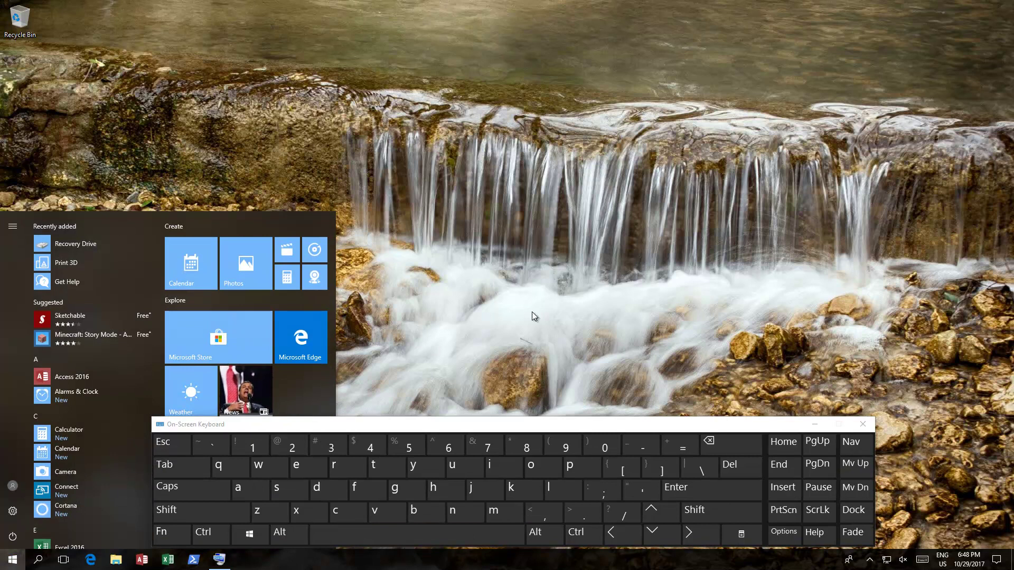
{"action": "left_click", "coordinate": [556, 303]}
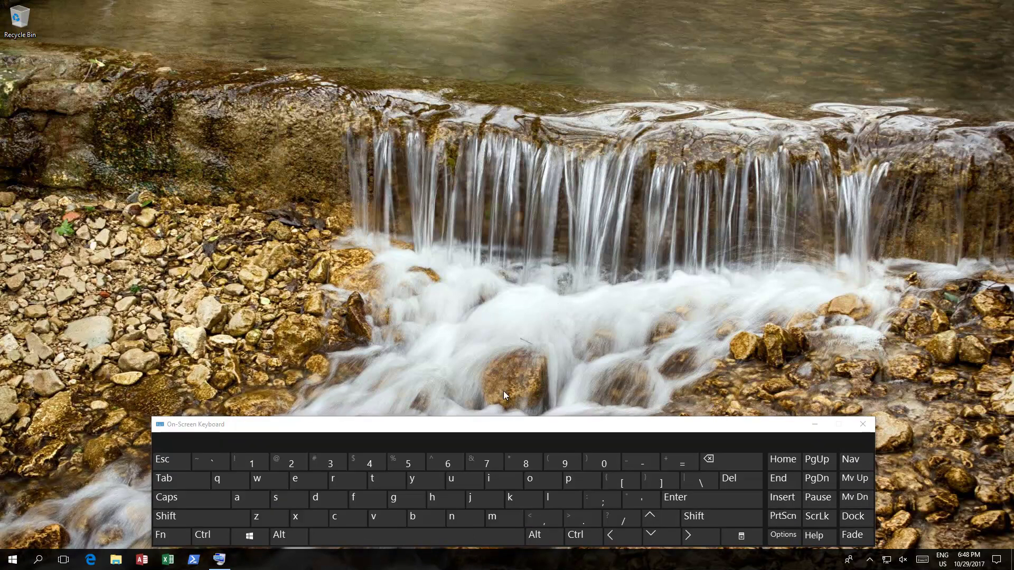
{"action": "left_click", "coordinate": [814, 425]}
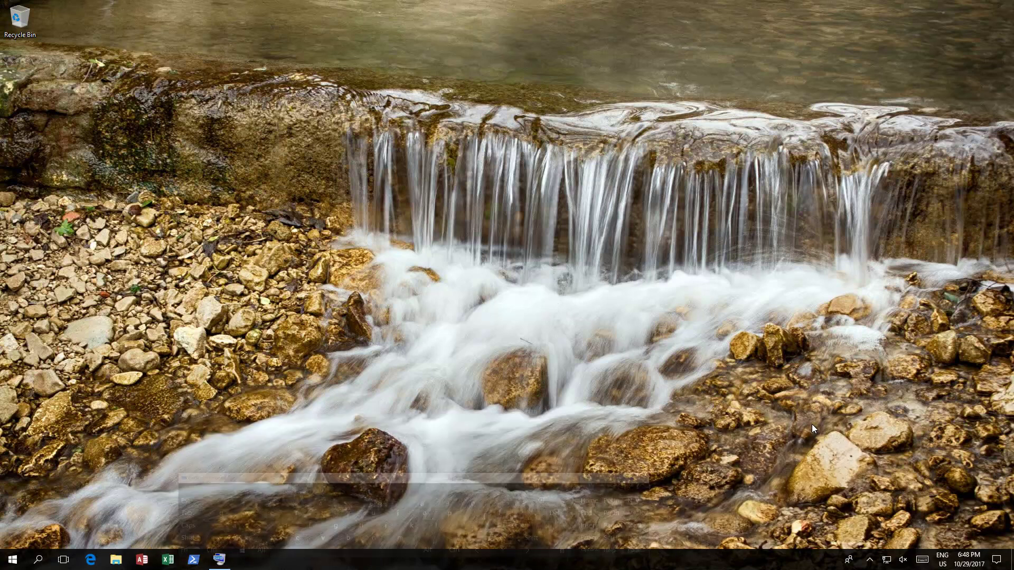
Step: Enlarge the On-Screen Keyboard window from its top-left corner so it sits just above the taskbar
{"action": "right_click", "coordinate": [12, 562]}
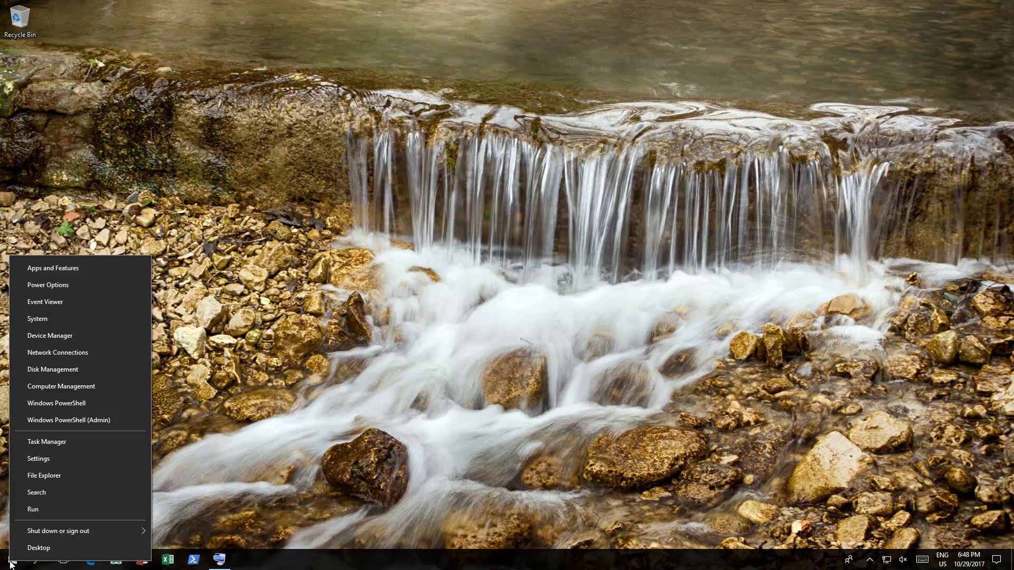
{"action": "mouse_move", "coordinate": [77, 534]}
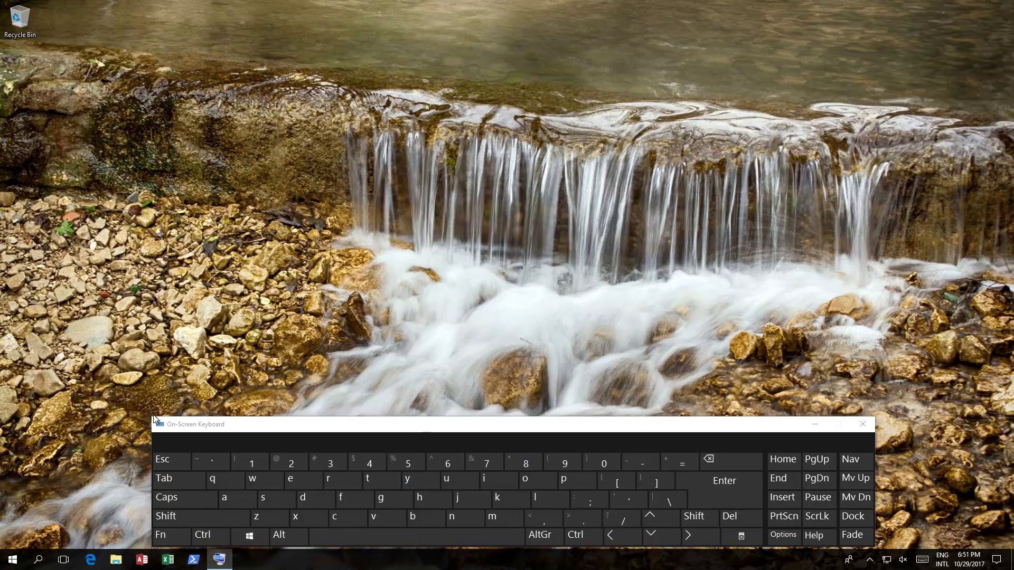
{"action": "mouse_move", "coordinate": [154, 414]}
{"action": "left_mouse_down"}
{"action": "mouse_move", "coordinate": [131, 334]}
{"action": "mouse_move", "coordinate": [149, 407]}
{"action": "left_mouse_up"}
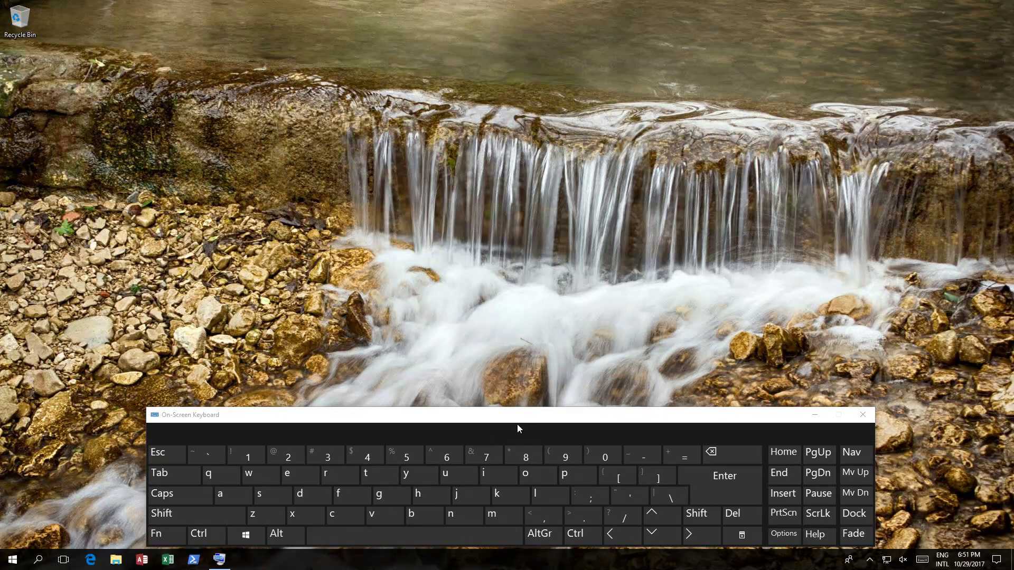
{"action": "left_click", "coordinate": [11, 560]}
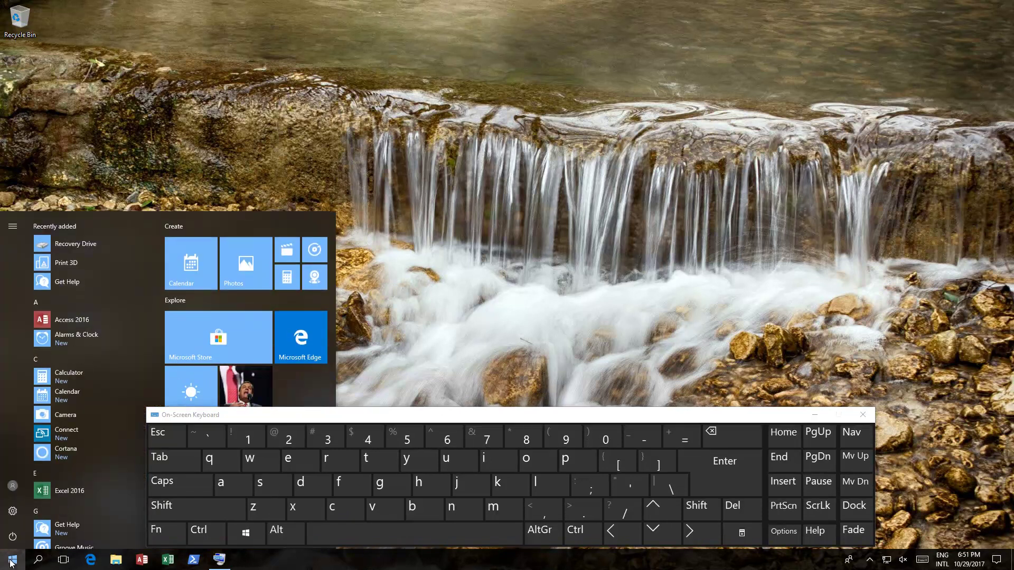
{"action": "type", "text": "dfasdfasfasd"}
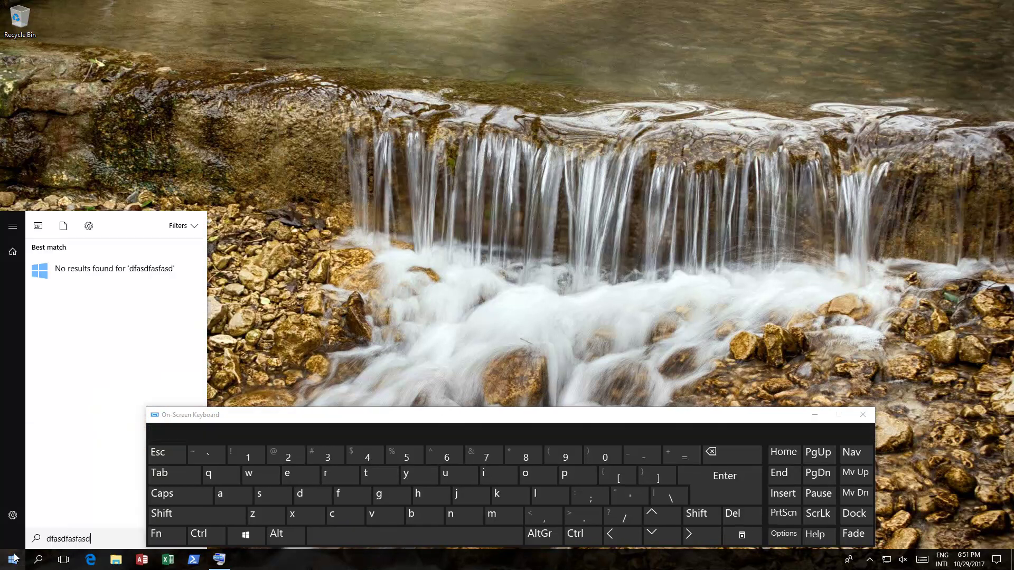
{"action": "key", "text": "BackSpace"}
{"action": "key", "text": "BackSpace"}
{"action": "key", "text": "BackSpace"}
{"action": "key", "text": "BackSpace"}
{"action": "key", "text": "BackSpace"}
{"action": "key", "text": "BackSpace"}
{"action": "key", "text": "BackSpace"}
{"action": "key", "text": "BackSpace"}
{"action": "key", "text": "BackSpace"}
{"action": "key", "text": "BackSpace"}
{"action": "key", "text": "BackSpace"}
{"action": "key", "text": "BackSpace"}
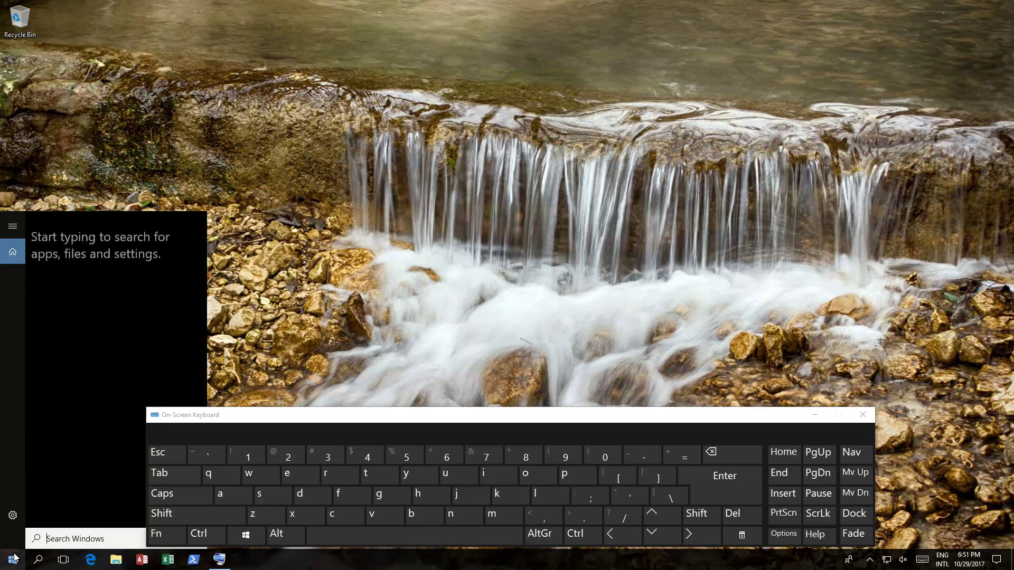
{"action": "left_click", "coordinate": [516, 344]}
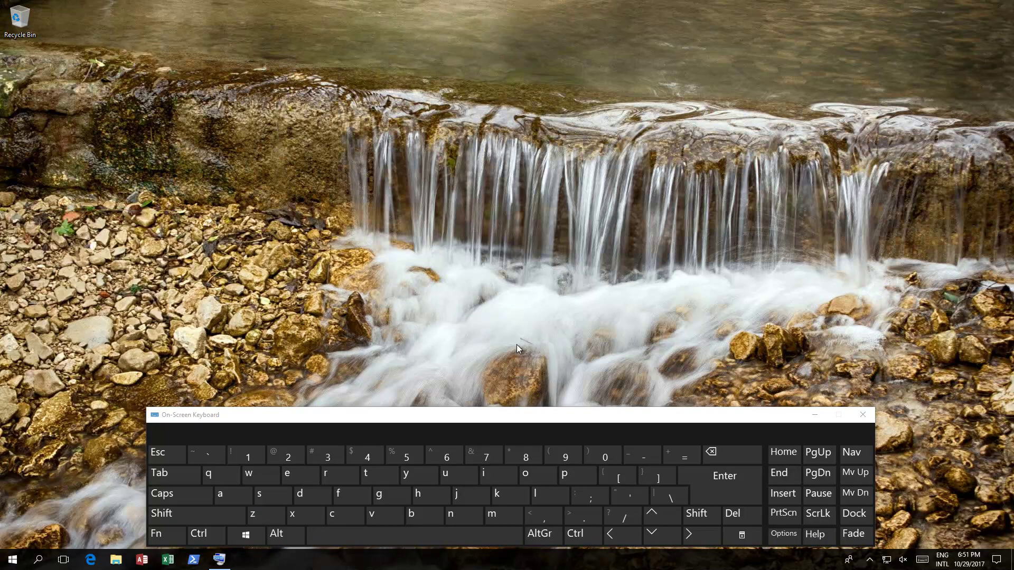
{"action": "left_click", "coordinate": [13, 558]}
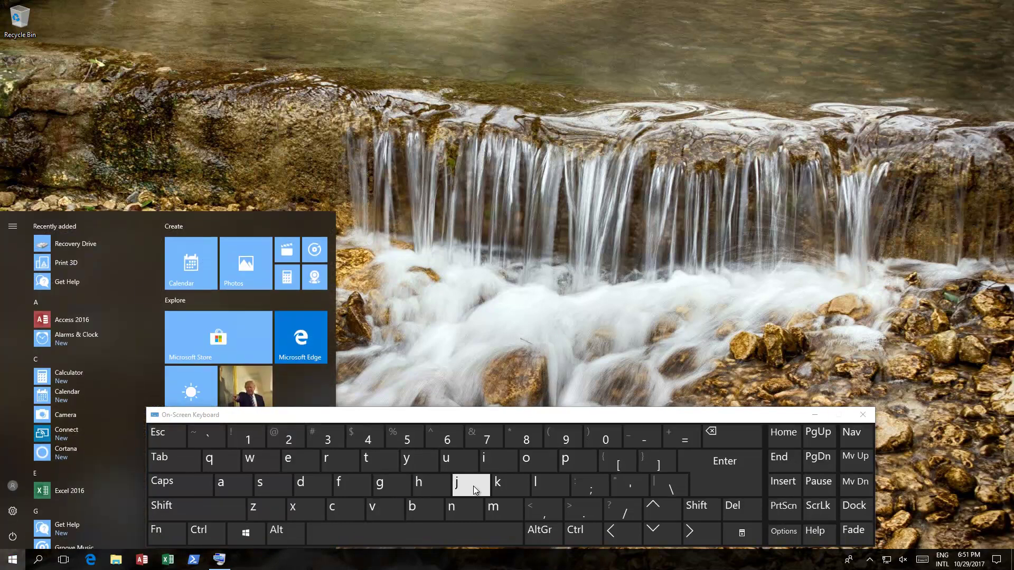
{"action": "left_click", "coordinate": [389, 485]}
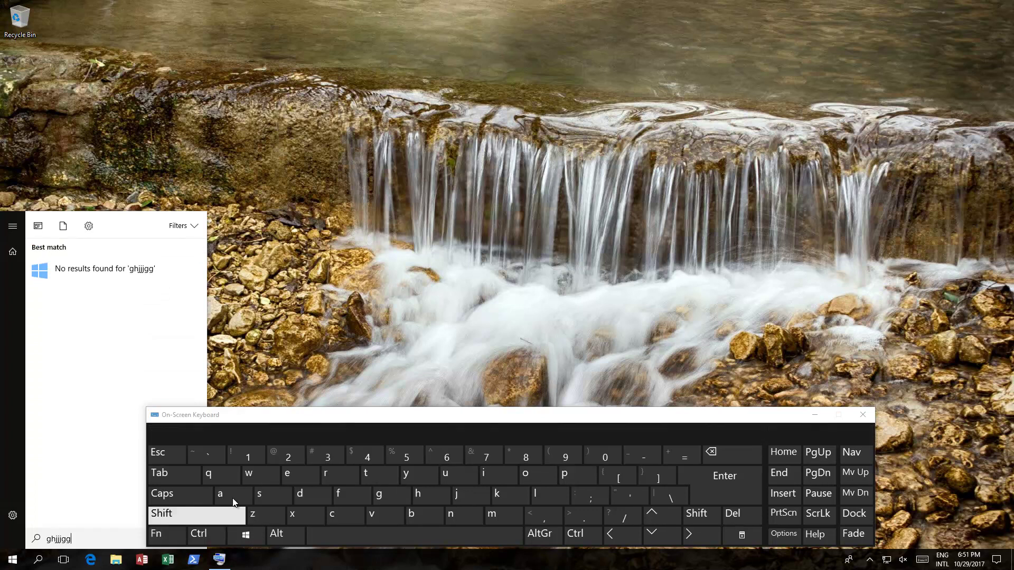
{"action": "left_click", "coordinate": [364, 275]}
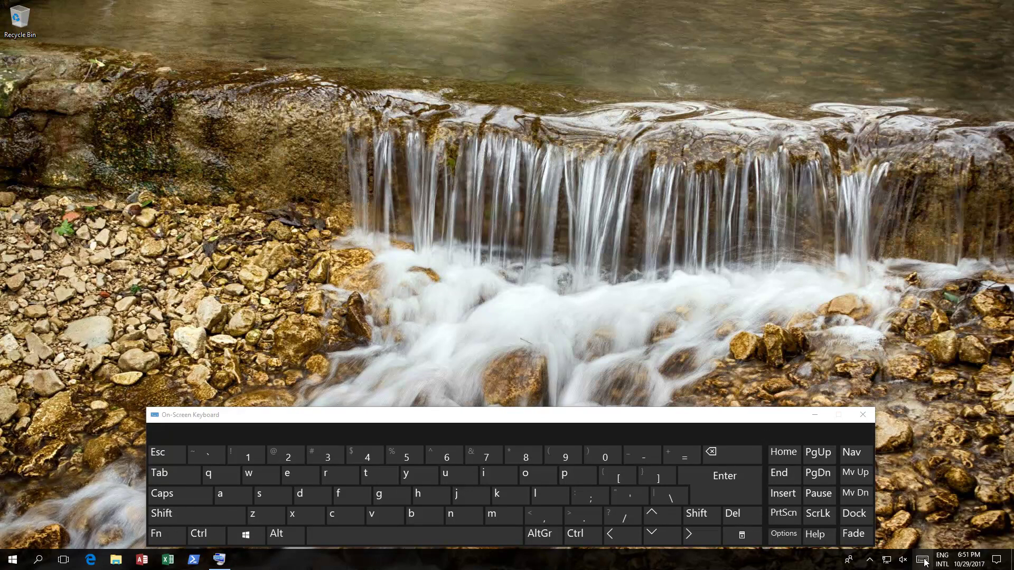
Step: Hide the taskbar's touch keyboard button, then test typing 'dfadsf' in File Explorer's address bar
{"action": "right_click", "coordinate": [789, 565]}
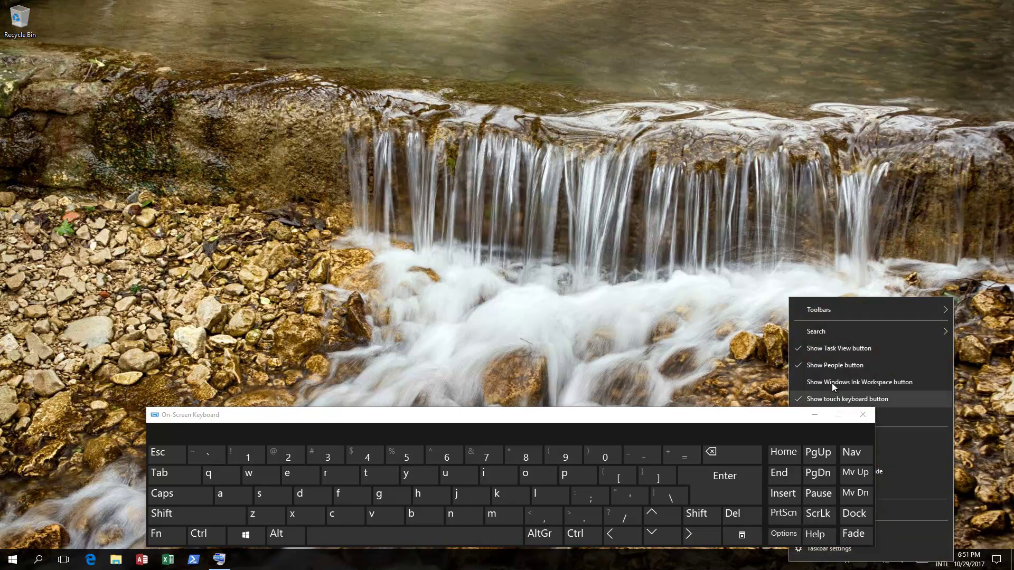
{"action": "left_click", "coordinate": [799, 397]}
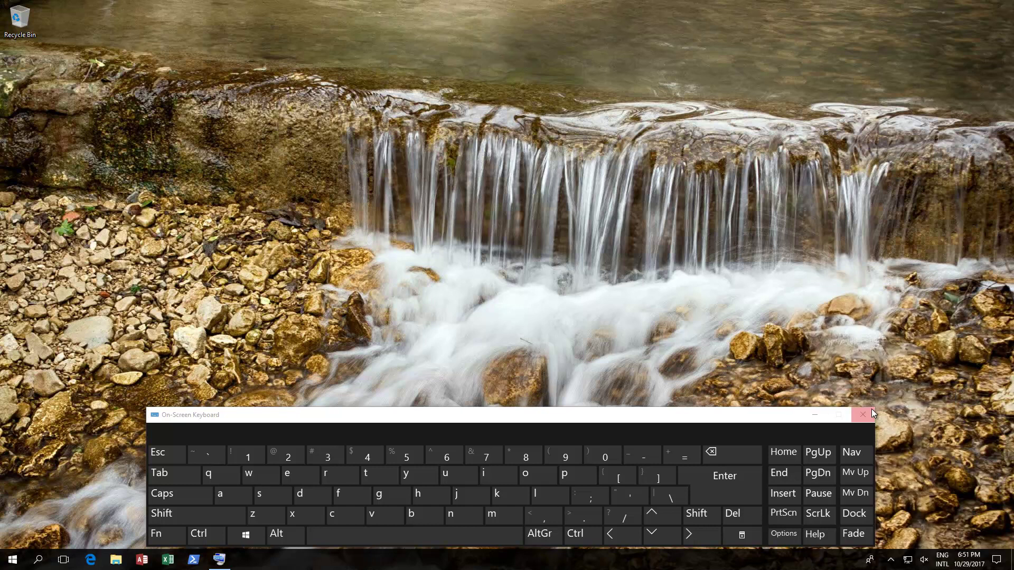
{"action": "left_click", "coordinate": [117, 561]}
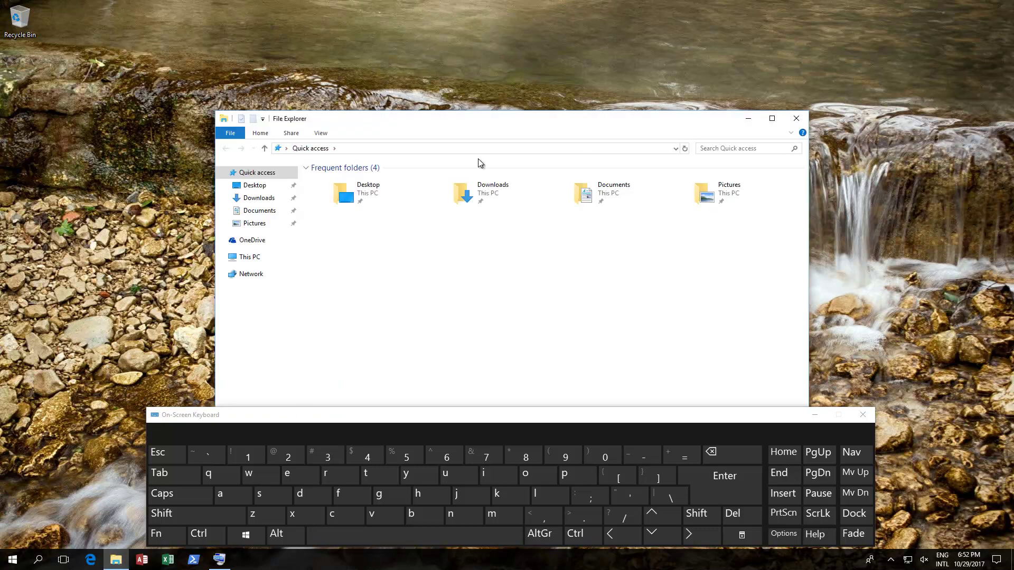
{"action": "left_click", "coordinate": [420, 149]}
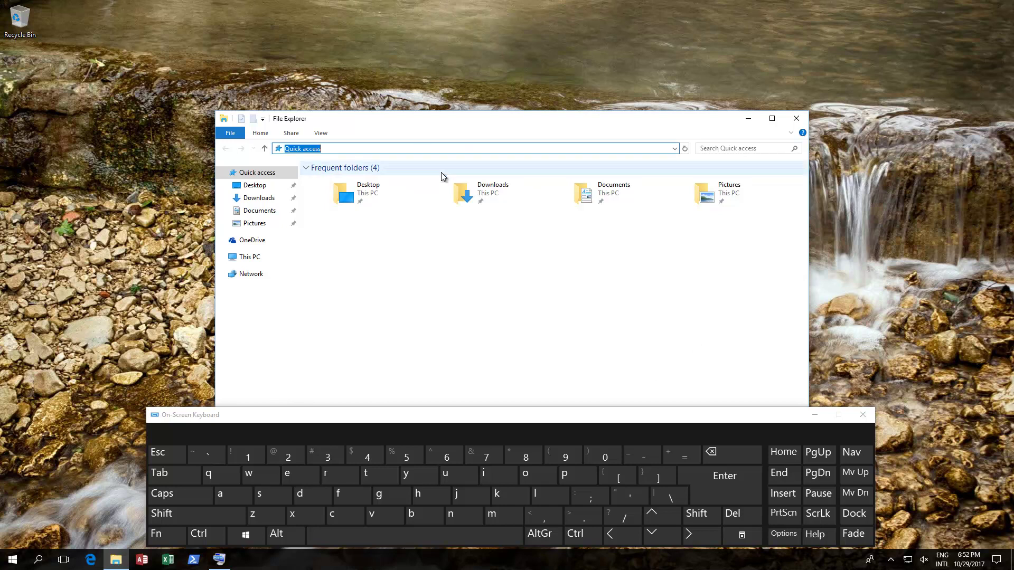
{"action": "type", "text": "dfadsf"}
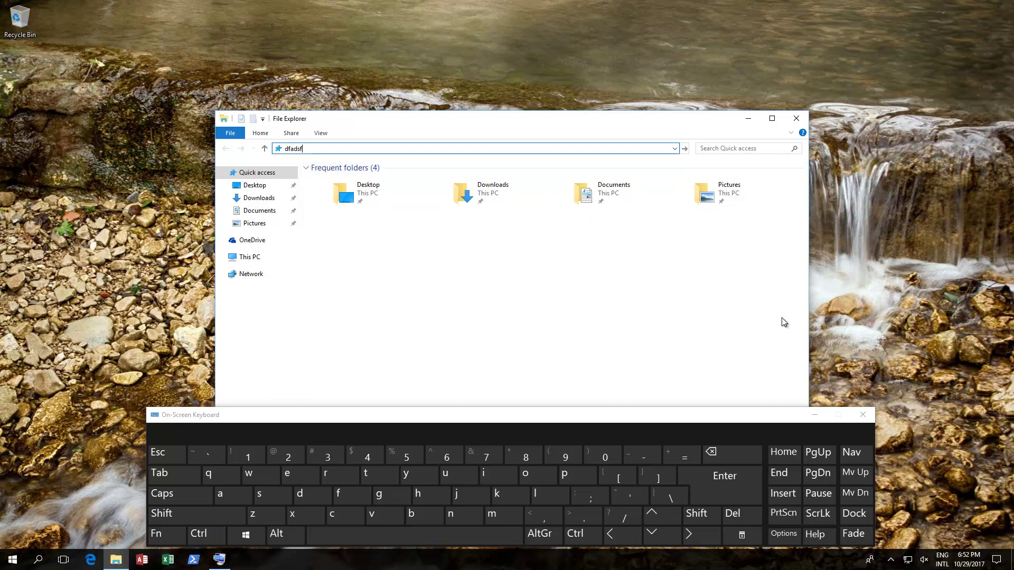
{"action": "left_click", "coordinate": [795, 119]}
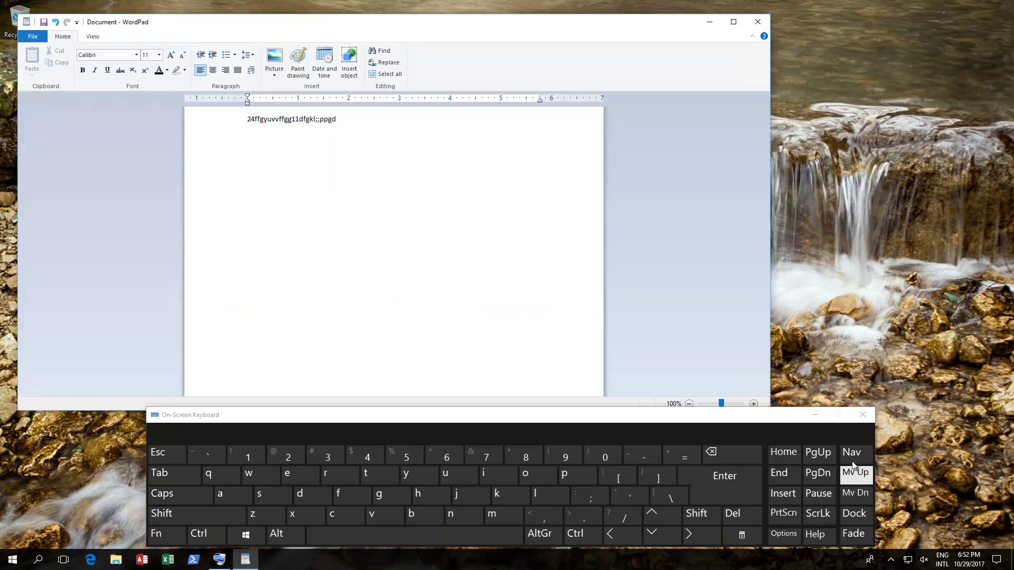
Step: Toggle the Fn keys, check the input language list, then close WordPad with Don't Save
{"action": "left_click", "coordinate": [157, 531]}
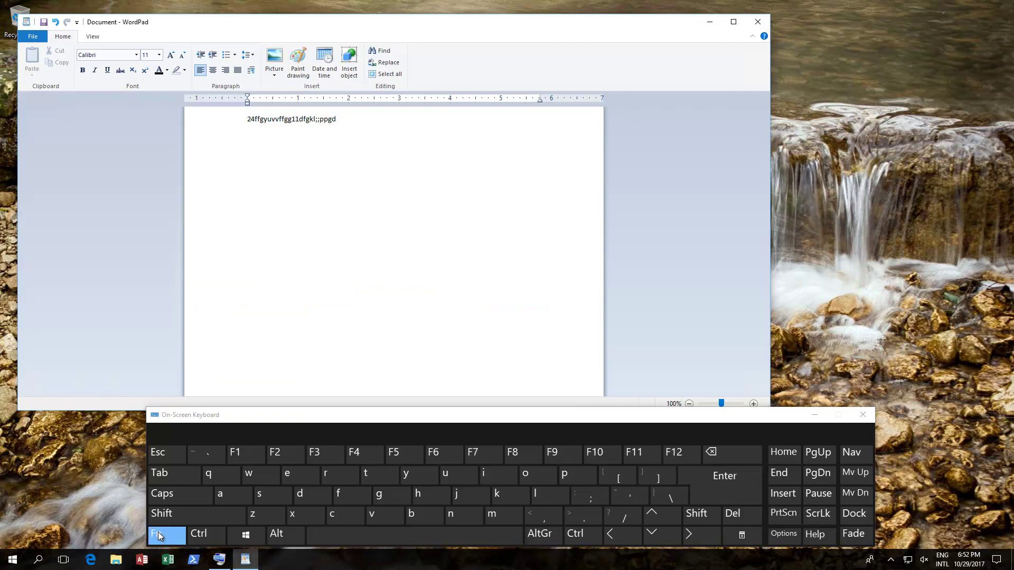
{"action": "left_click", "coordinate": [157, 531]}
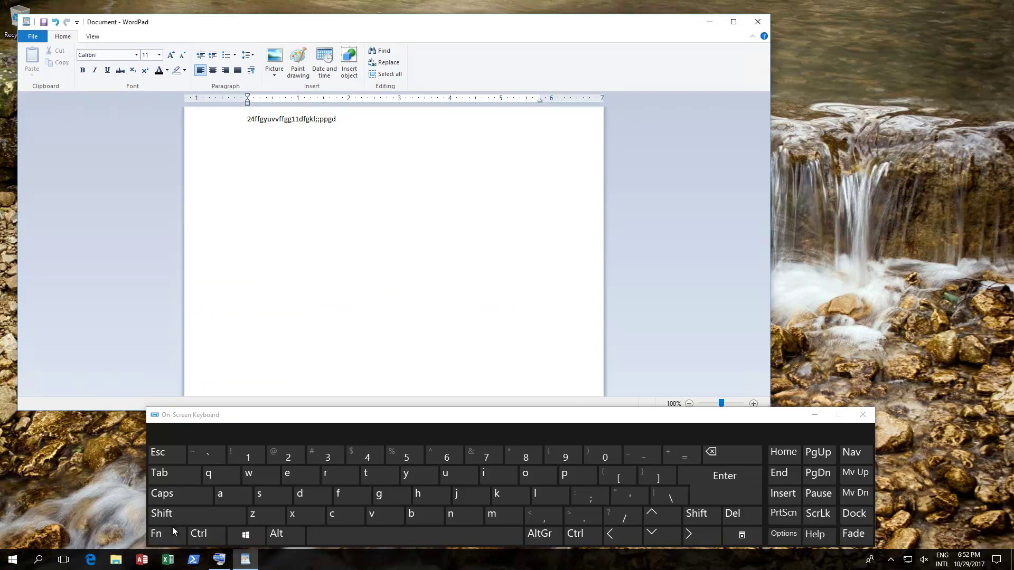
{"action": "left_click", "coordinate": [947, 563]}
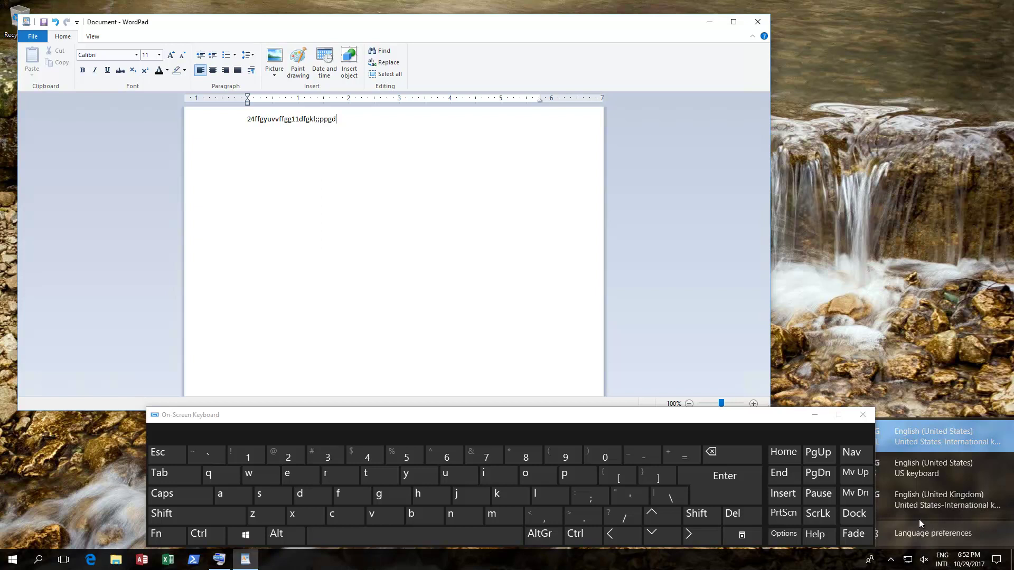
{"action": "left_click", "coordinate": [901, 369]}
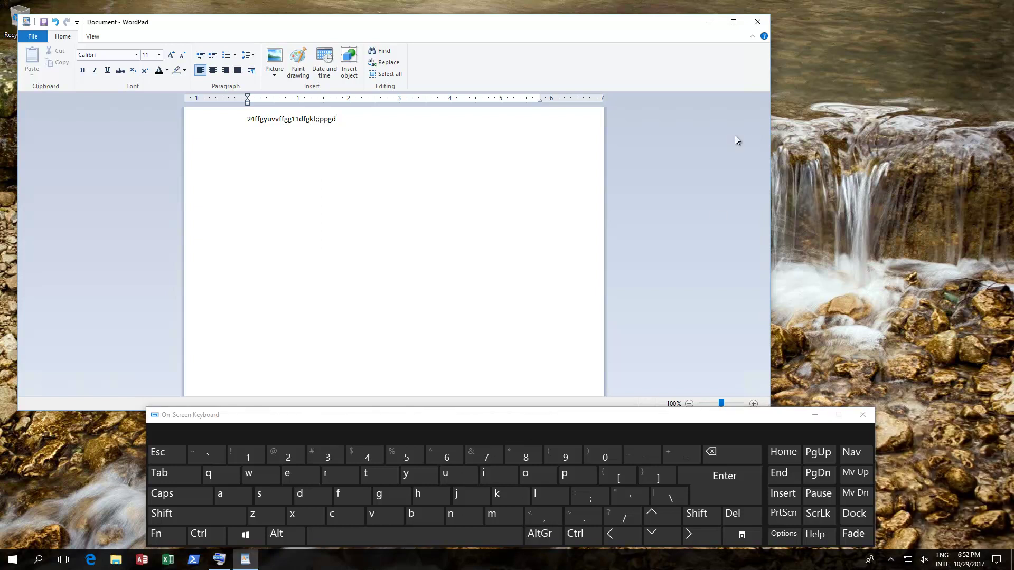
{"action": "left_click", "coordinate": [760, 21]}
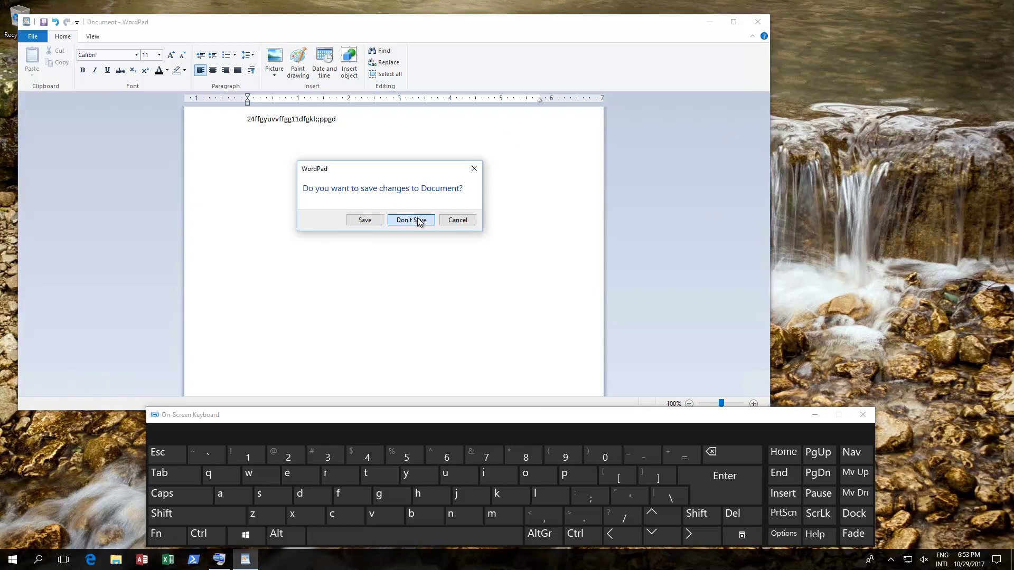
{"action": "left_click", "coordinate": [419, 220]}
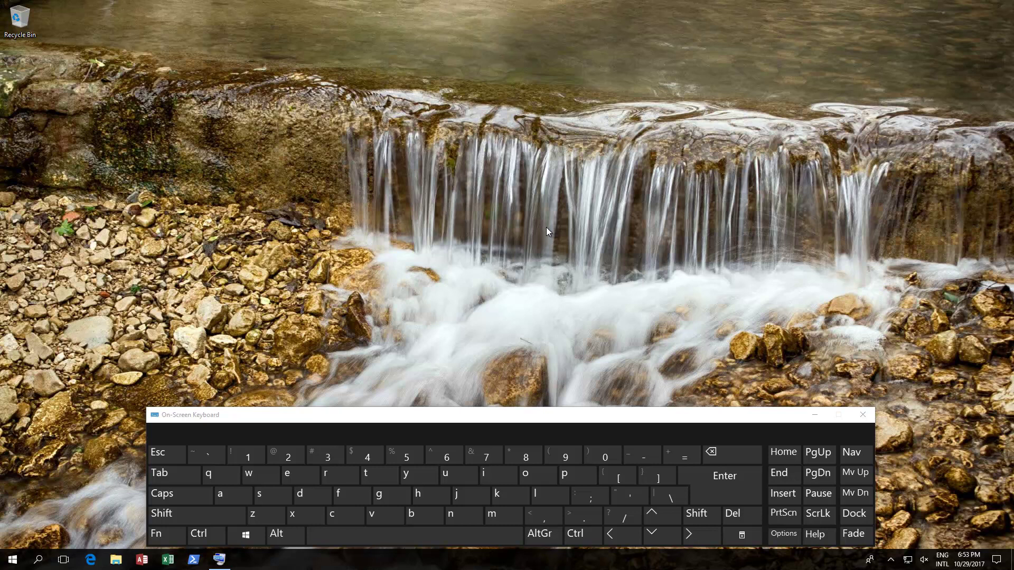
Step: Minimize, restore, close, reopen and finally close the On-Screen Keyboard again
{"action": "left_click", "coordinate": [817, 417]}
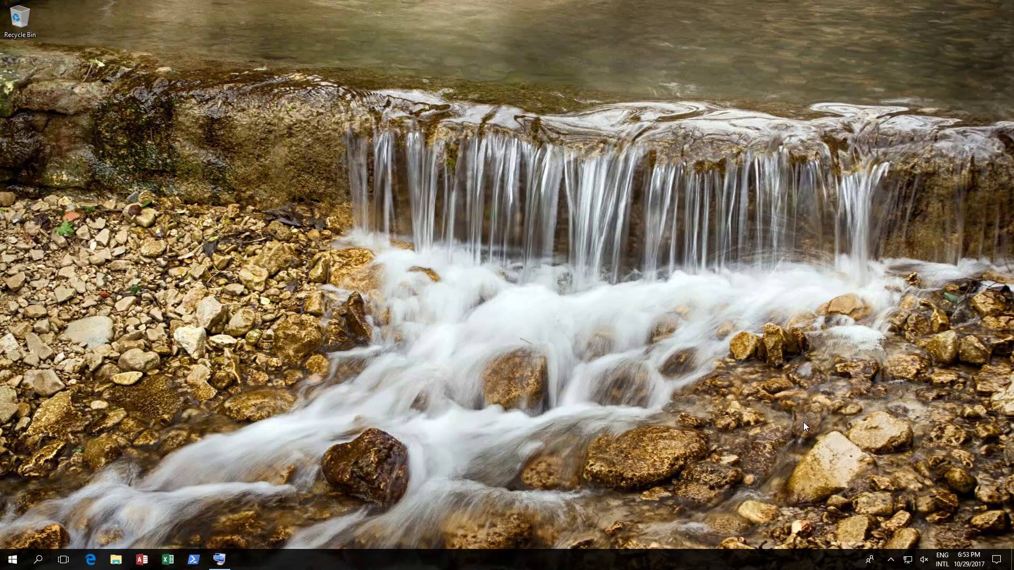
{"action": "left_click", "coordinate": [219, 559]}
{"action": "left_click", "coordinate": [864, 415]}
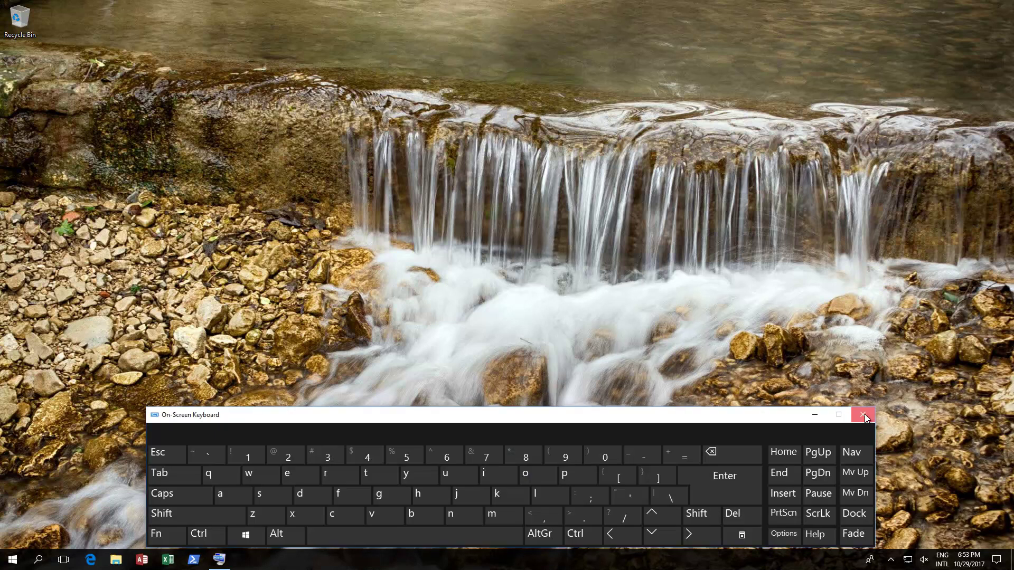
{"action": "left_click", "coordinate": [220, 561]}
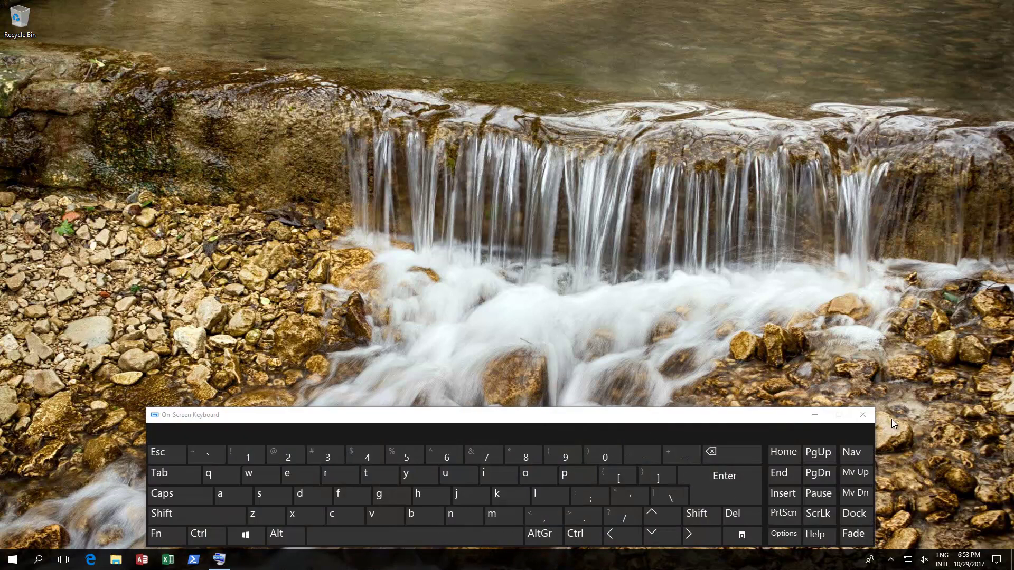
{"action": "left_click", "coordinate": [862, 415]}
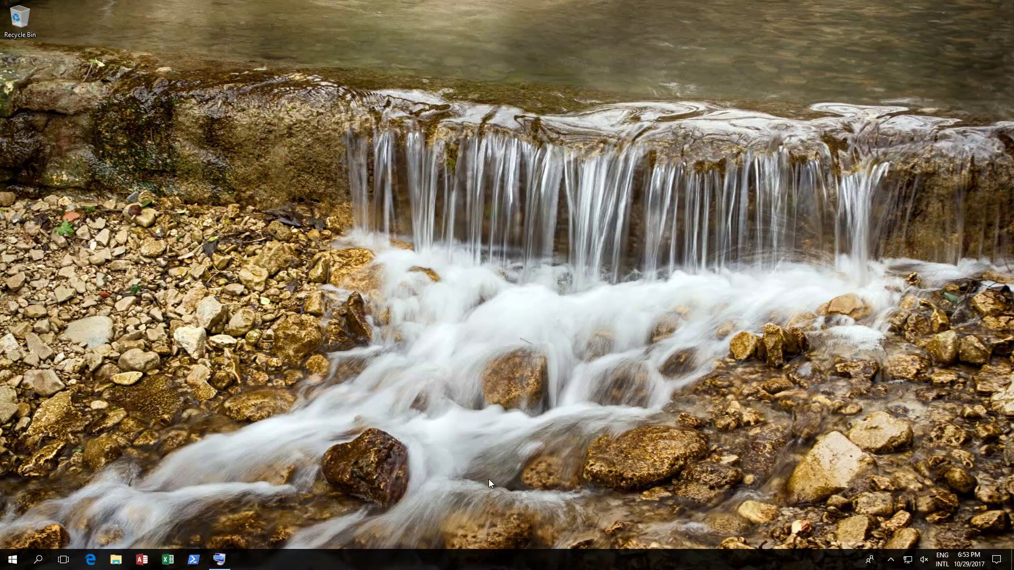
Step: Restart the PC via Shut down or sign out > Restart in the Start button's quick menu
{"action": "right_click", "coordinate": [8, 563]}
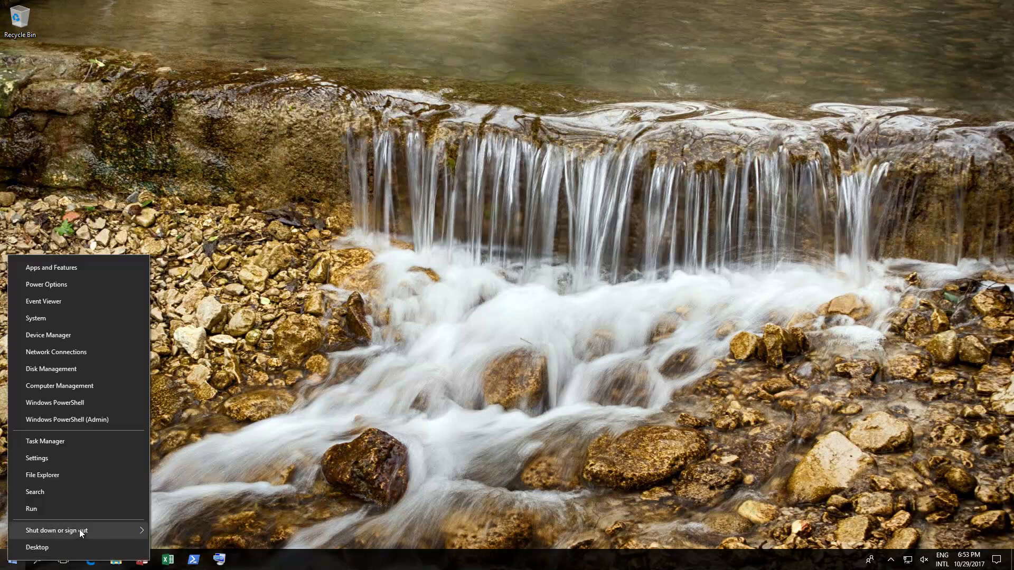
{"action": "mouse_move", "coordinate": [84, 530]}
{"action": "left_click", "coordinate": [178, 528]}
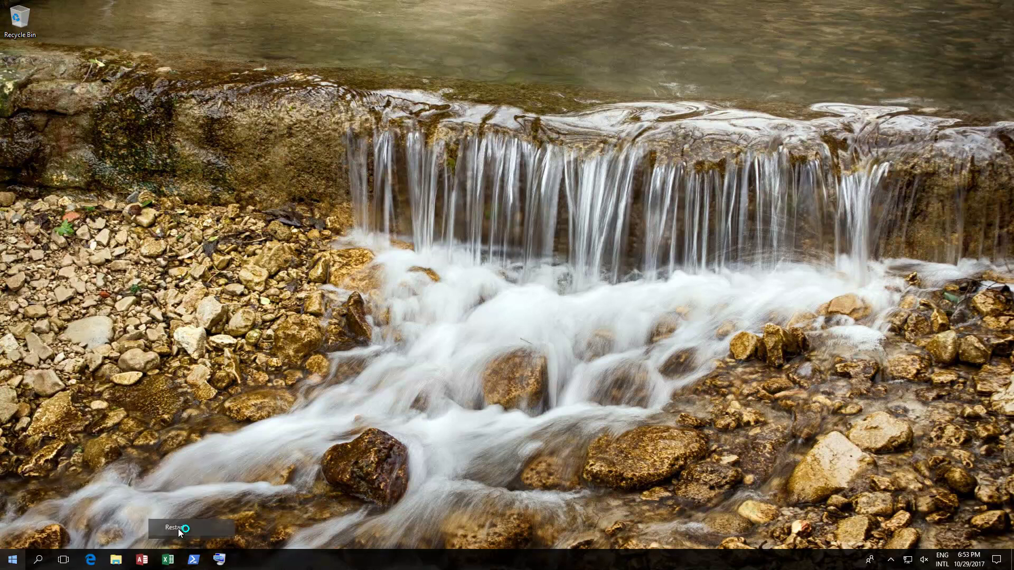